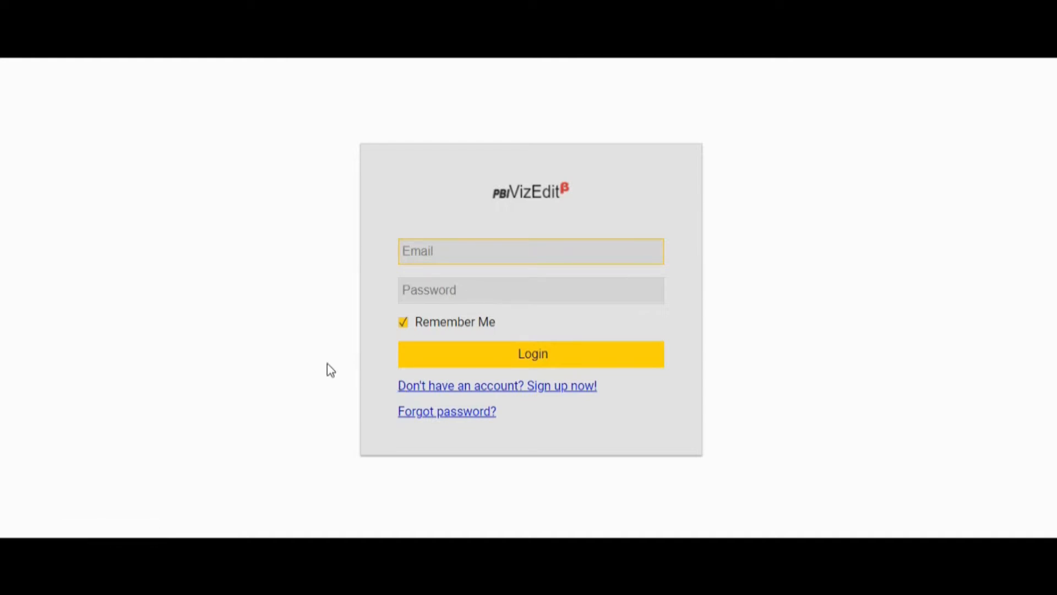
# - Log in to PBI VizEdit by entering the account e-mail and the account password
pyautogui.write('test@gmail.com')
pyautogui.click(446, 286)
pyautogui.write('••••••••••')
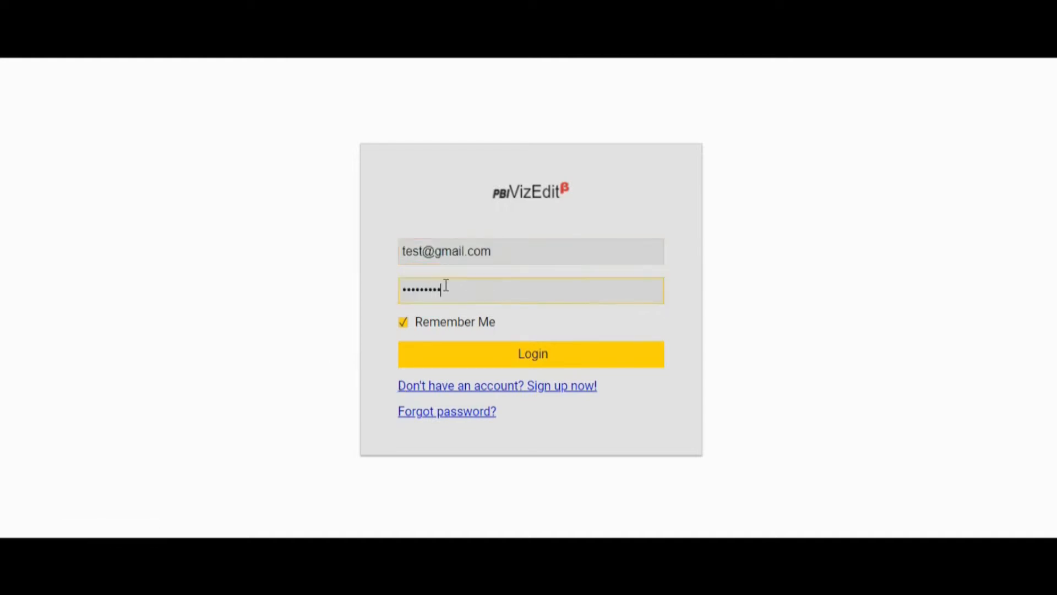
pyautogui.click(519, 361)
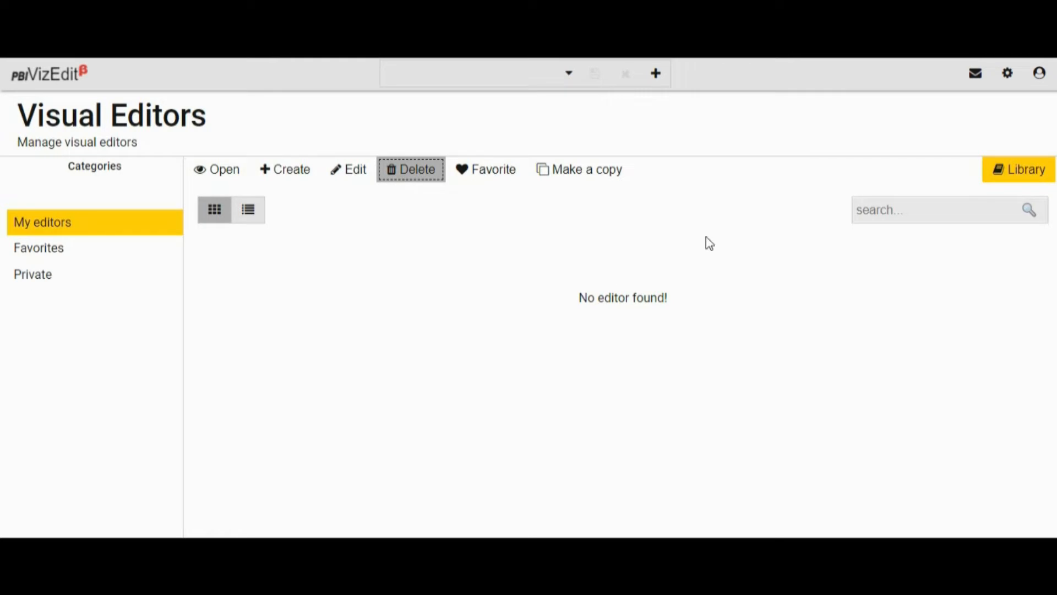
# - Choose the Likert 3 Column visual from the editor library and open it for modification
pyautogui.click(1002, 172)
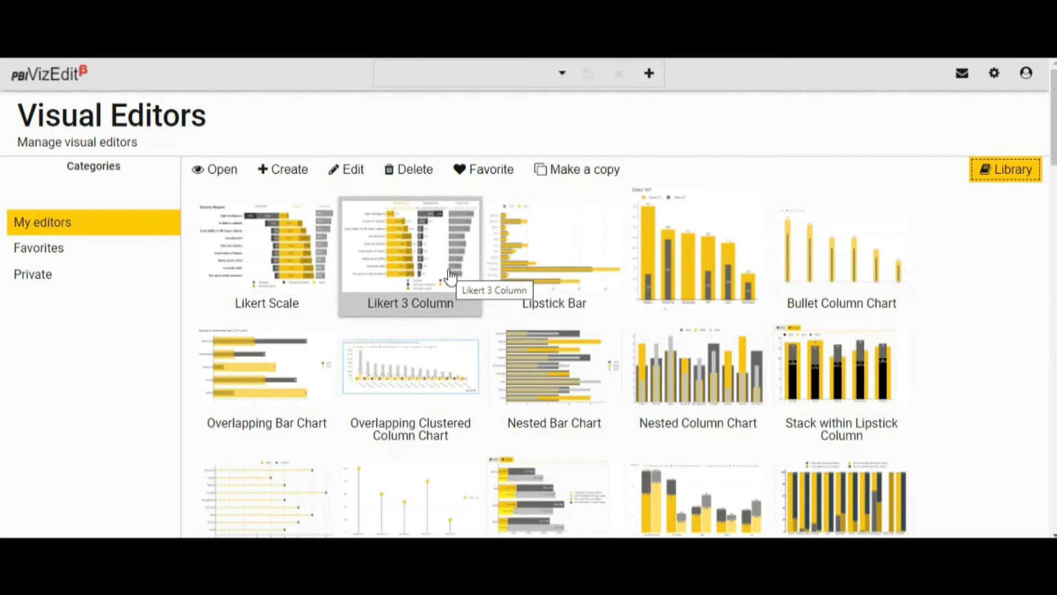
pyautogui.click(452, 227)
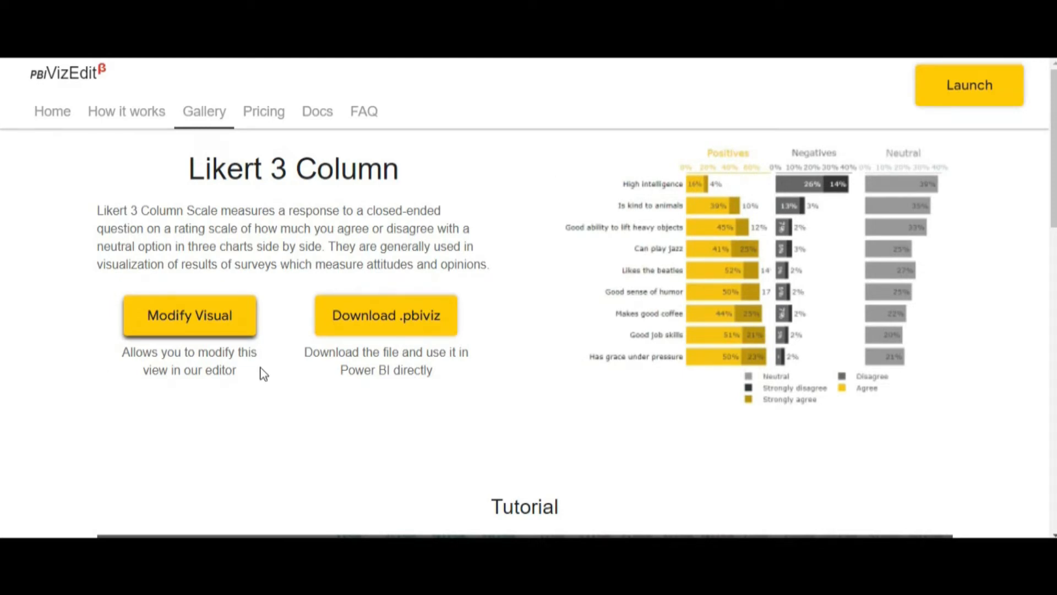
pyautogui.click(232, 330)
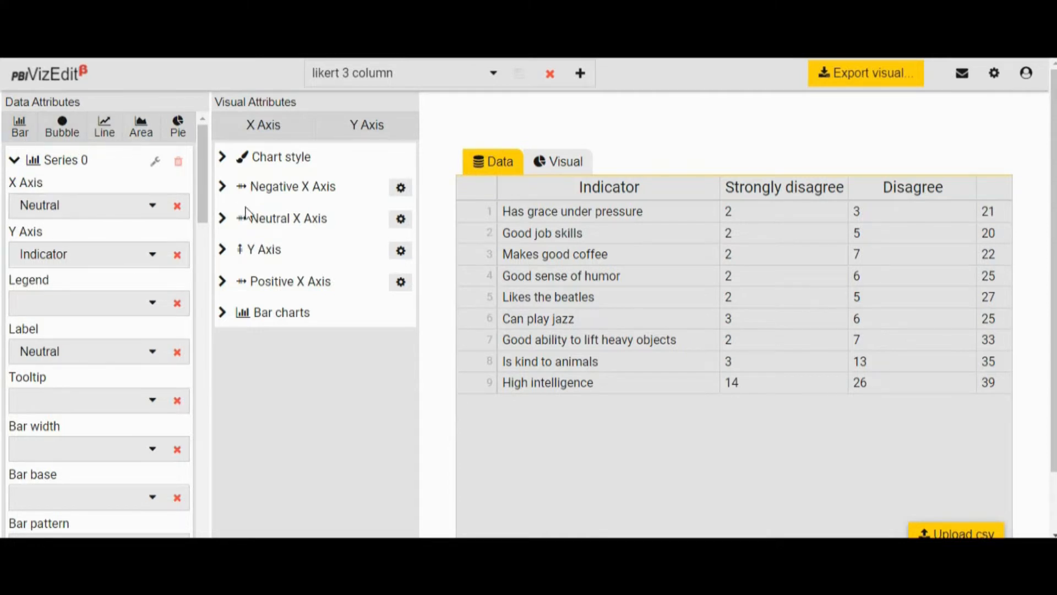
# - Look through the Neutral and Negative X Axis settings and display the chart preview instead of its data table
pyautogui.click(222, 219)
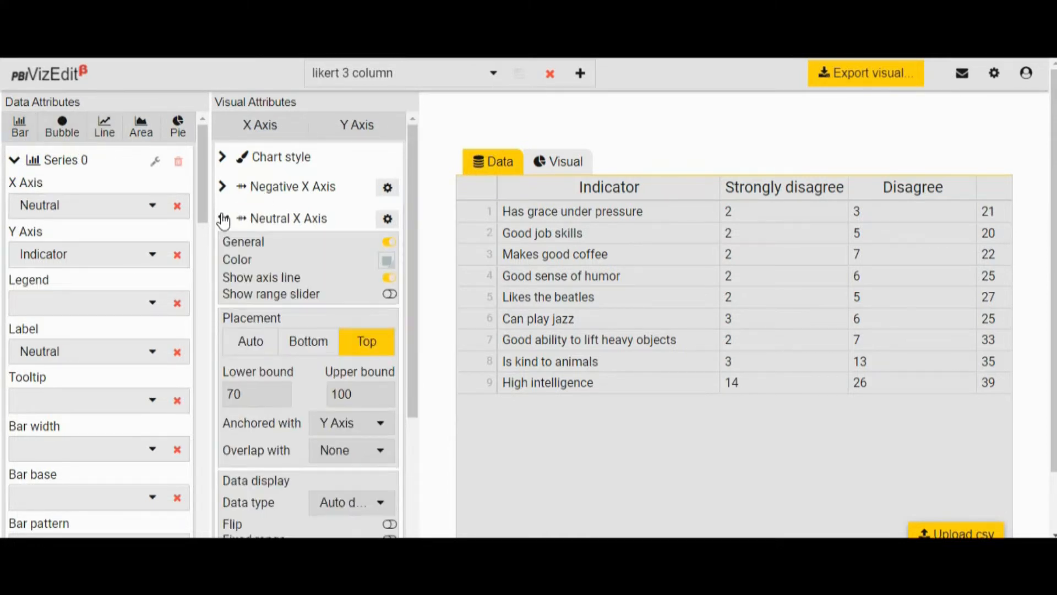
pyautogui.click(223, 188)
pyautogui.click(223, 188)
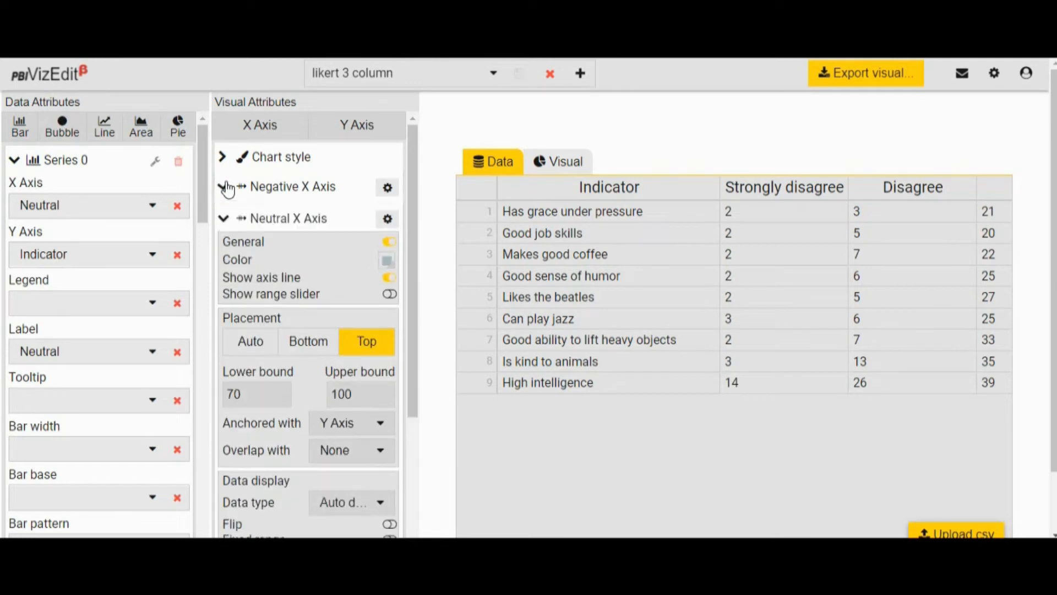
pyautogui.click(223, 218)
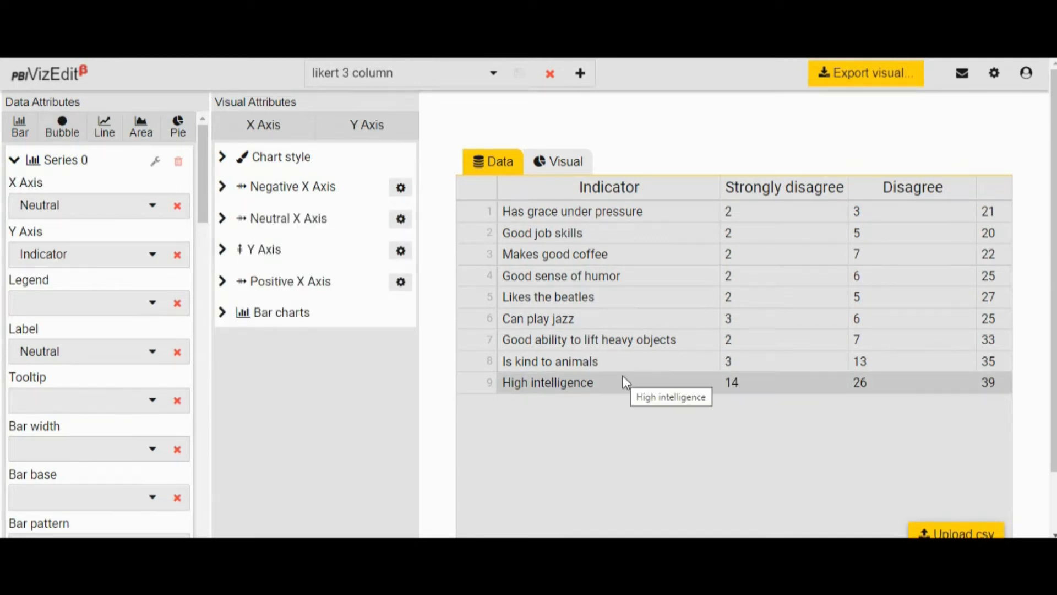
pyautogui.click(543, 164)
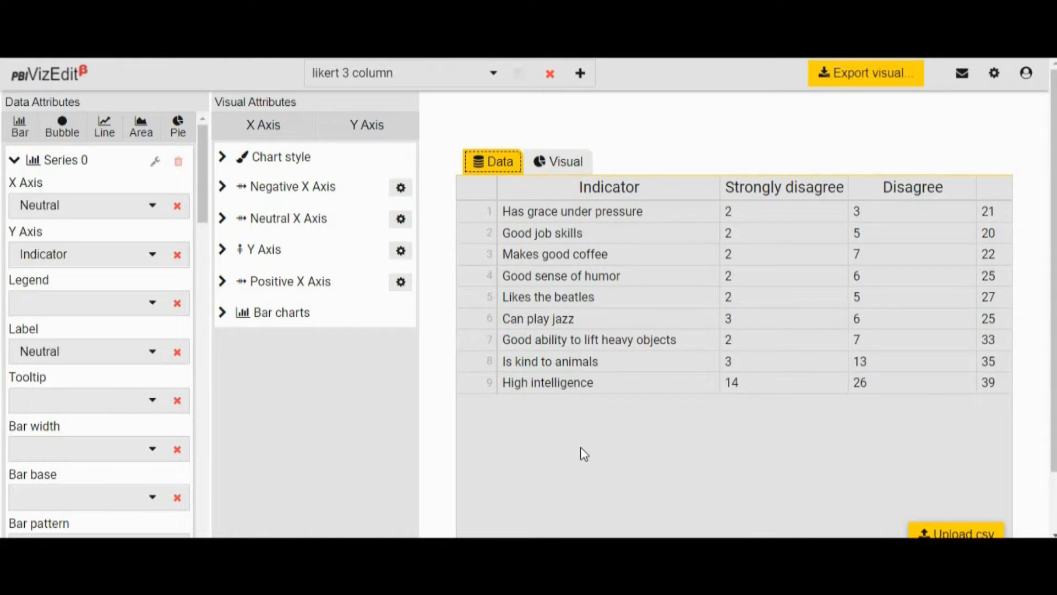
pyautogui.click(562, 161)
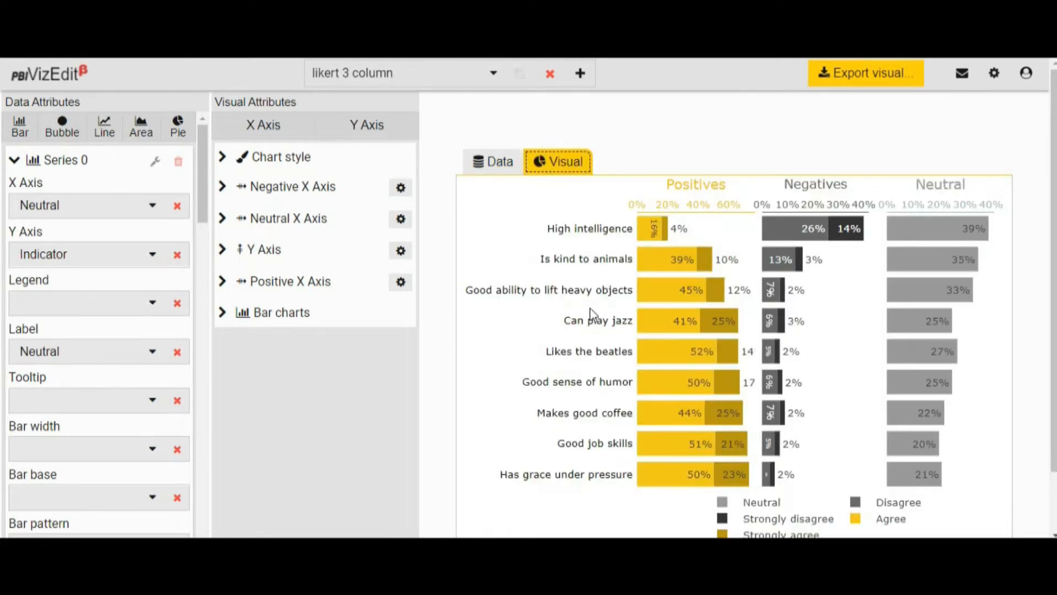
pyautogui.click(472, 73)
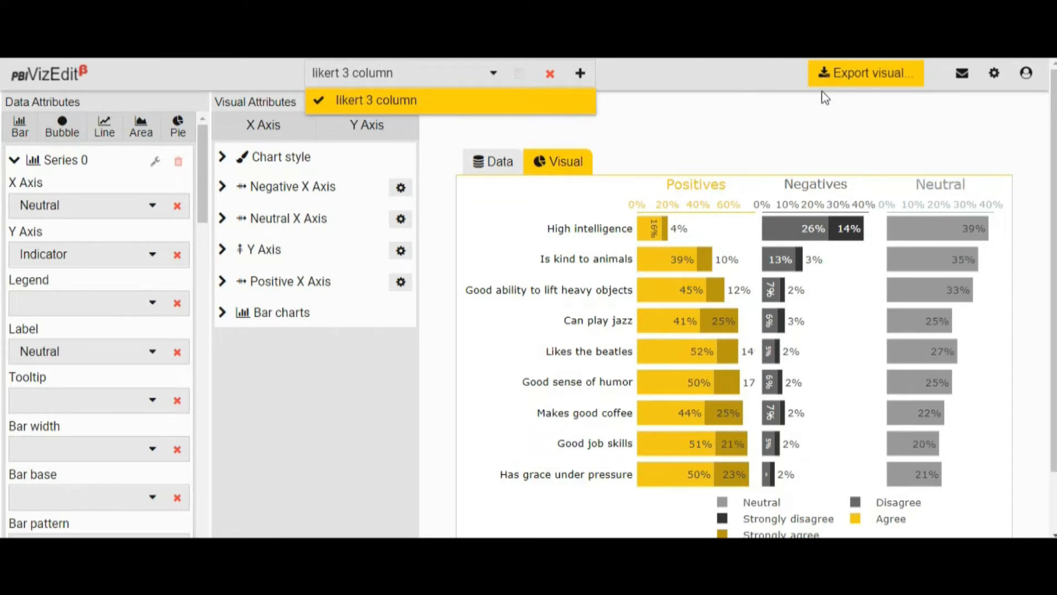
pyautogui.click(791, 150)
pyautogui.click(995, 77)
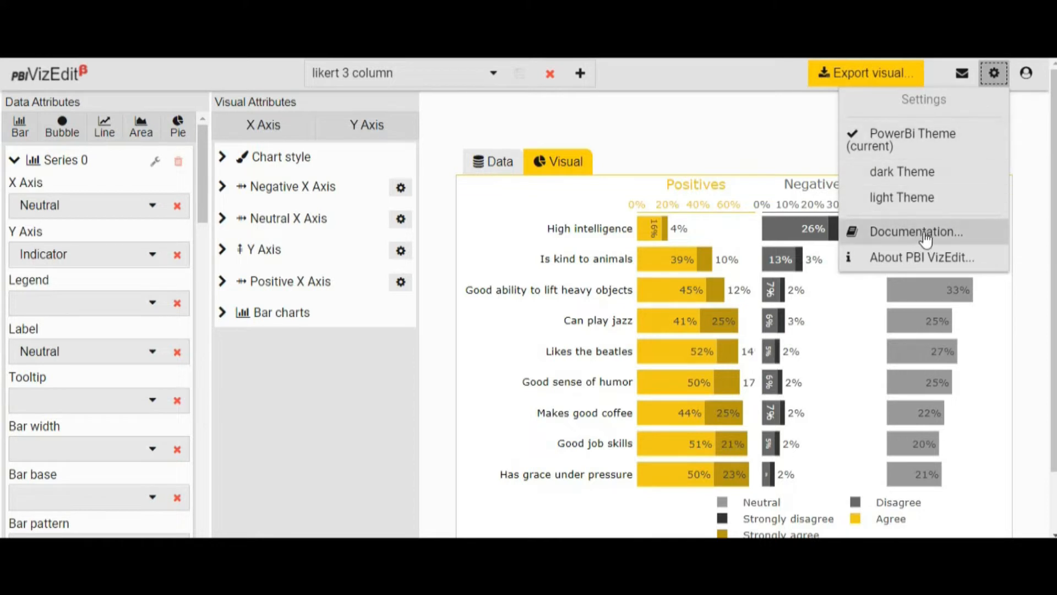
pyautogui.click(785, 147)
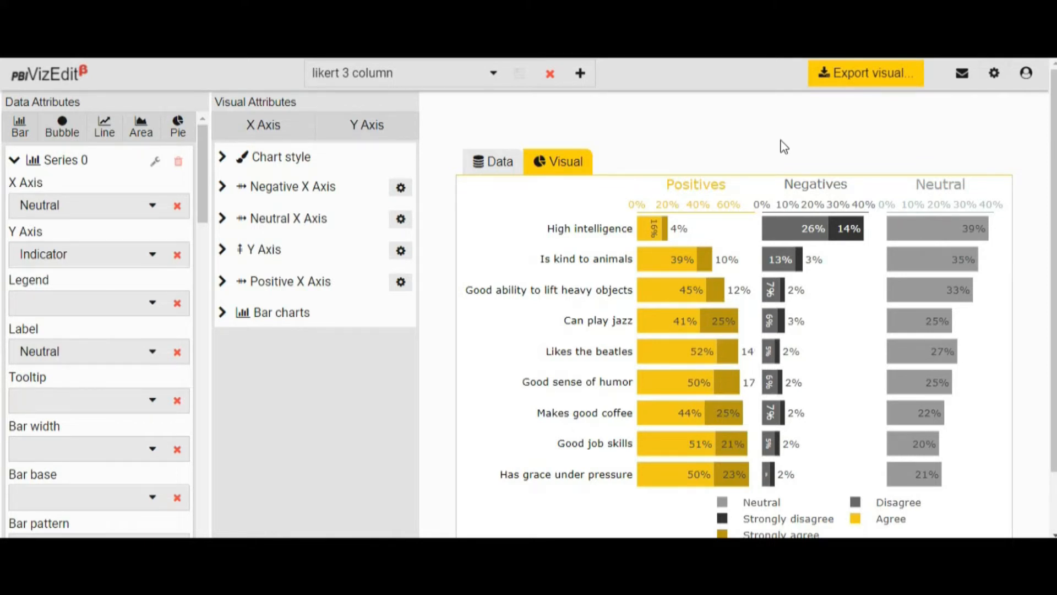
# - Open the visual's export settings and review the attributes of the Neutral %, Attributes and Disagree % fields
pyautogui.click(856, 75)
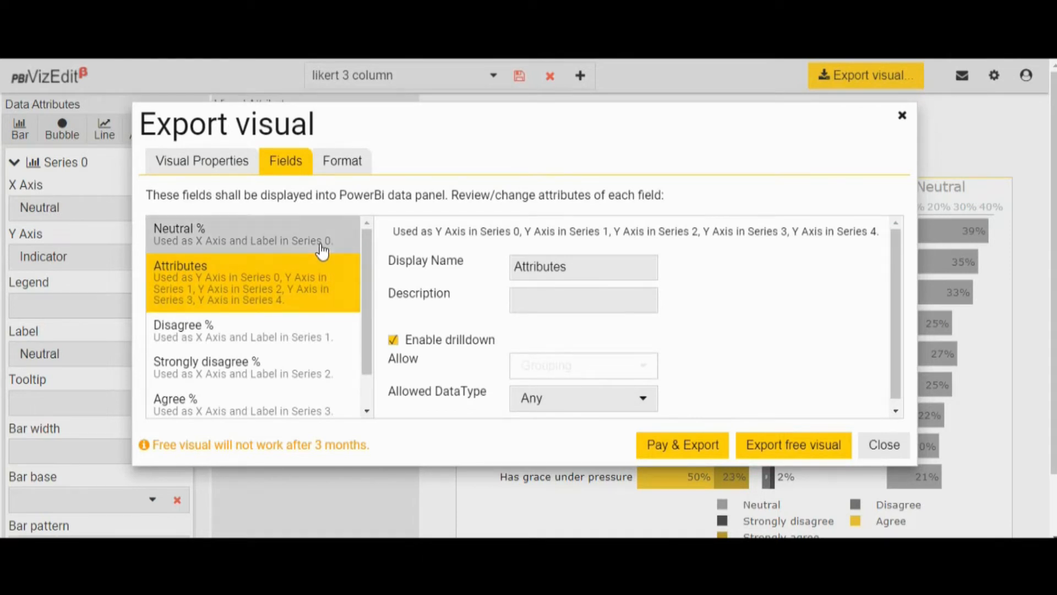
pyautogui.click(321, 247)
pyautogui.click(309, 296)
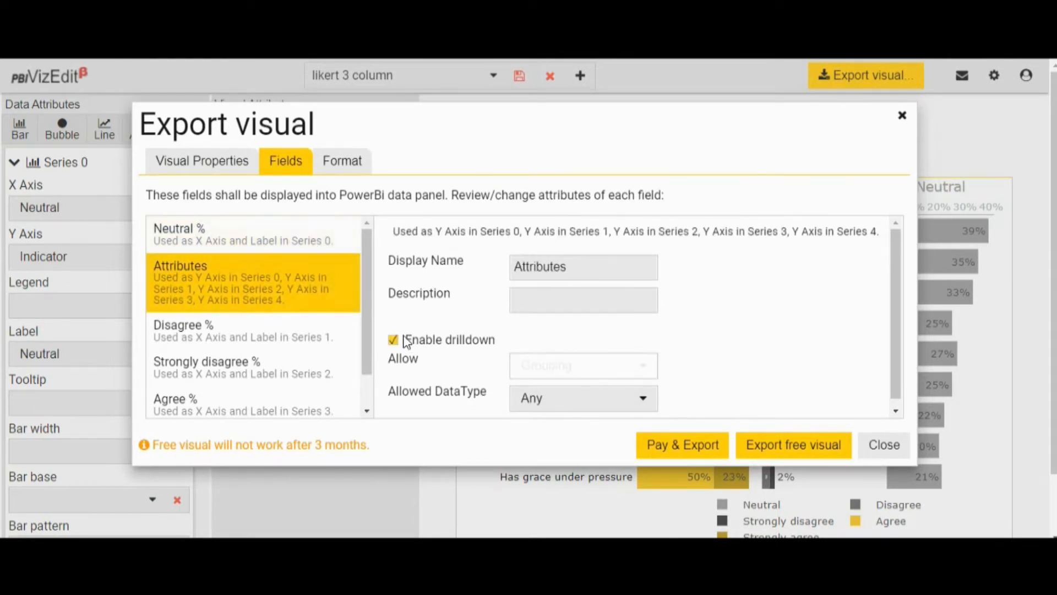
pyautogui.click(262, 334)
pyautogui.click(265, 241)
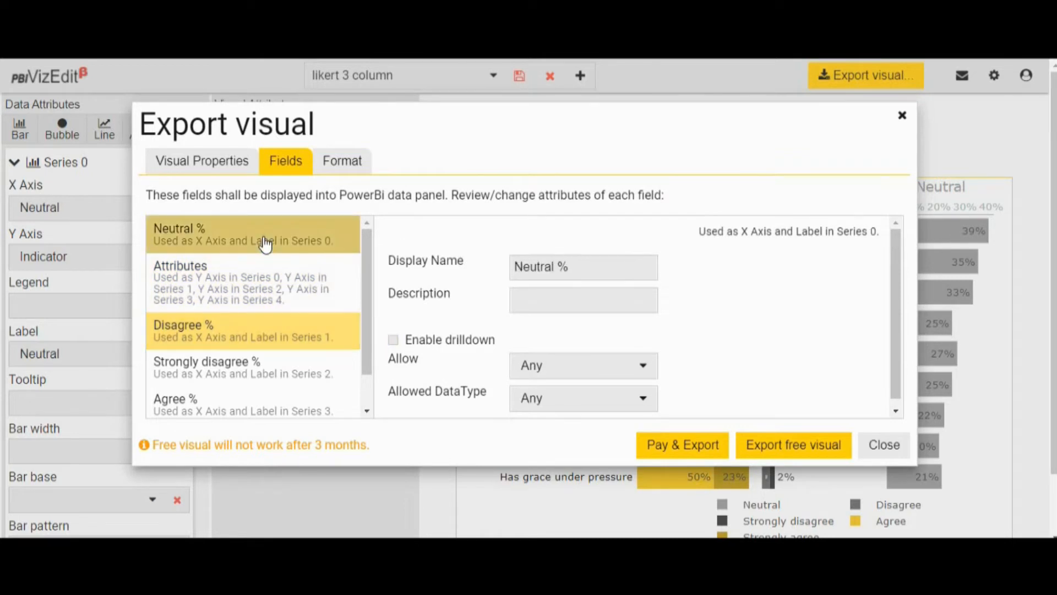
pyautogui.click(269, 299)
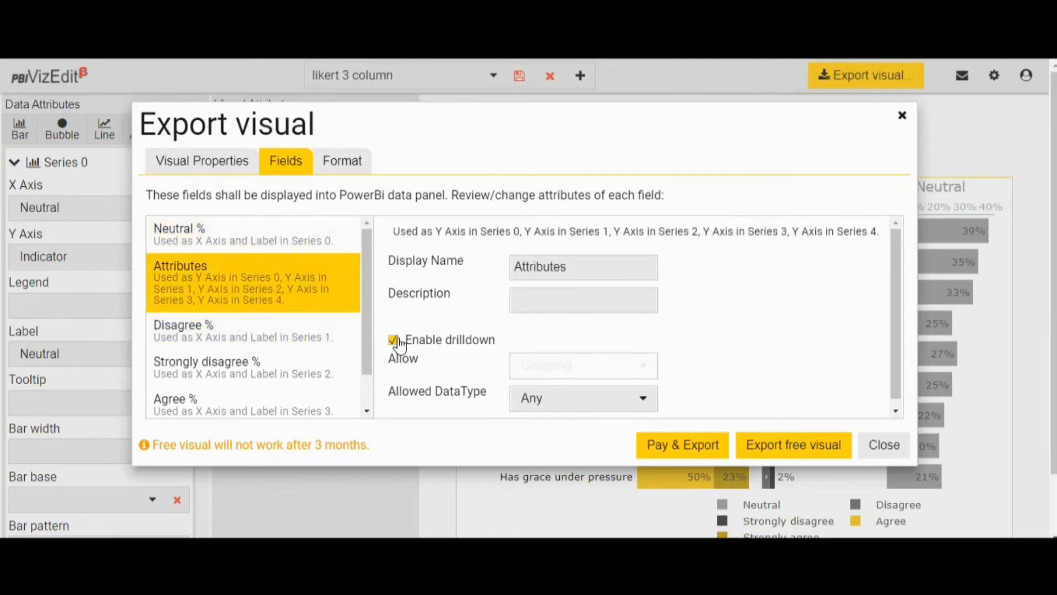
pyautogui.click(259, 336)
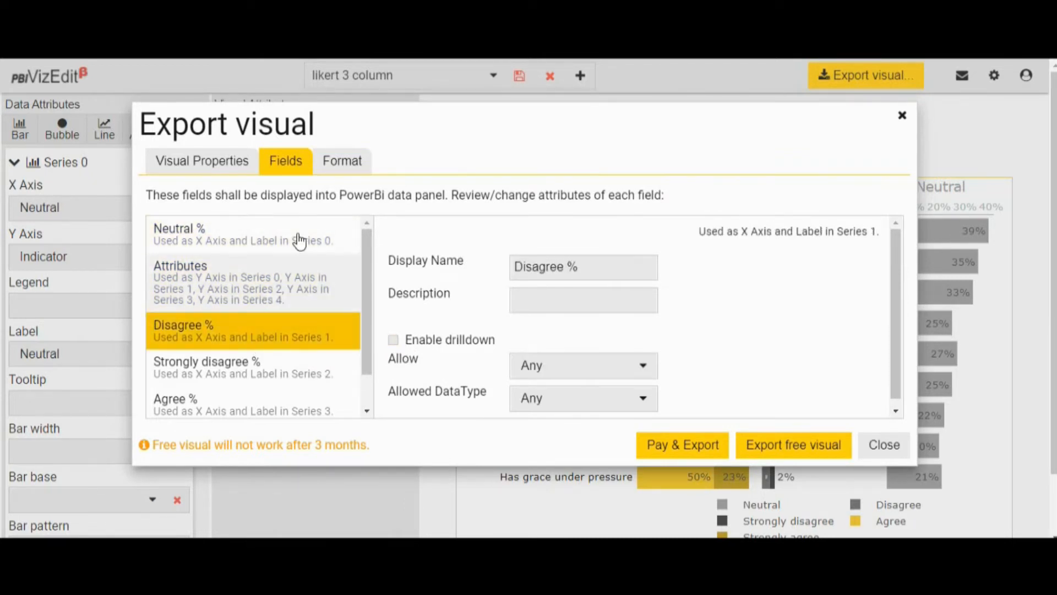
# - Enable Font Size, Font Family and Font Color of the Chart as Power BI formatting properties for the export
pyautogui.click(342, 165)
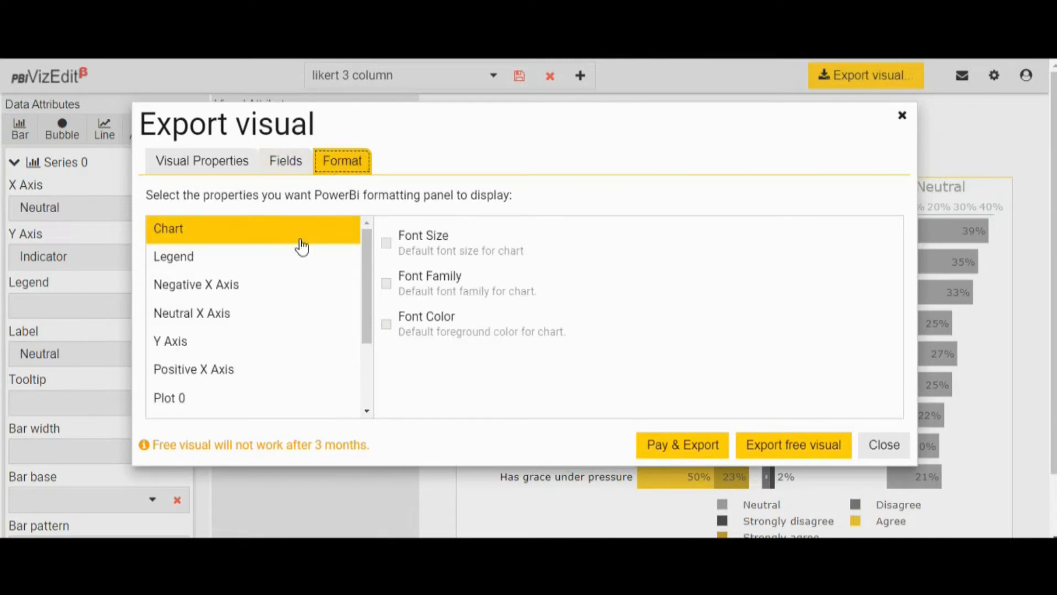
pyautogui.click(387, 242)
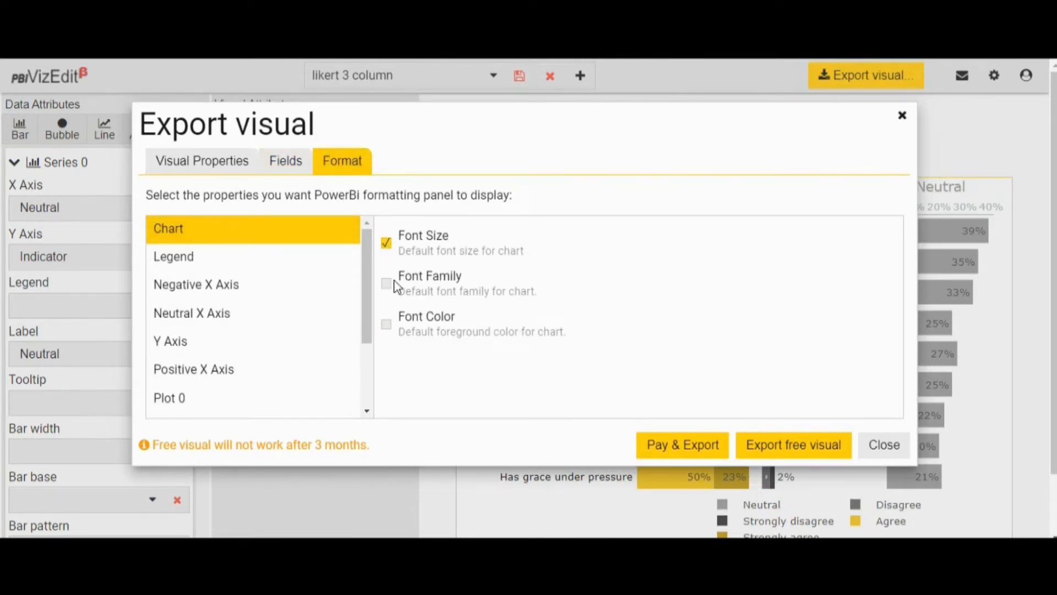
pyautogui.click(387, 284)
pyautogui.click(386, 330)
# - Enable the Legend properties Show Legend, Title, Color, Font family and Text Size for the Power BI formatting options
pyautogui.click(272, 262)
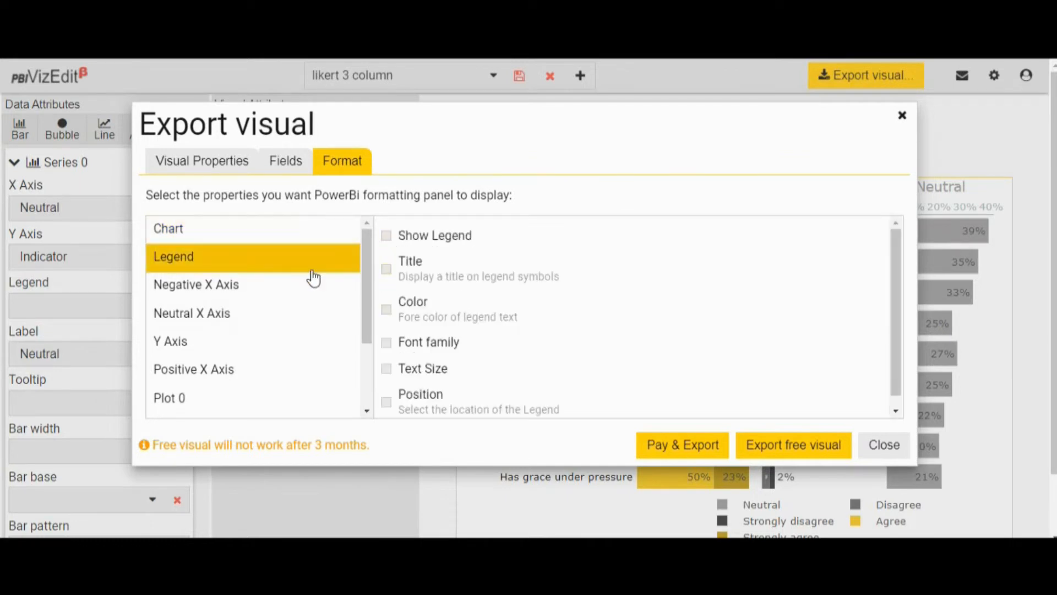
pyautogui.click(387, 237)
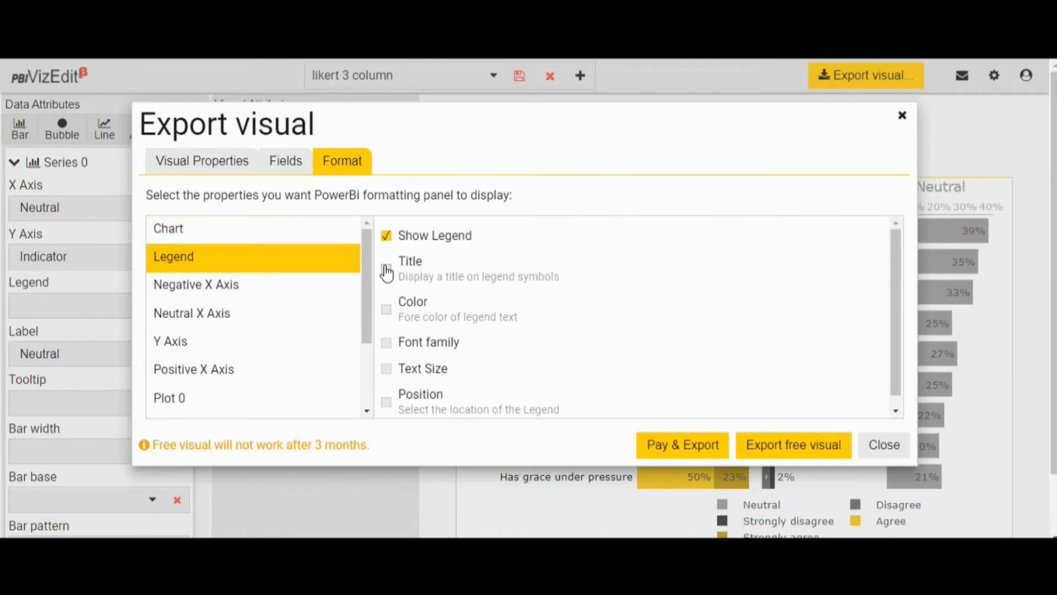
pyautogui.click(386, 270)
pyautogui.click(387, 310)
pyautogui.click(389, 344)
pyautogui.click(389, 370)
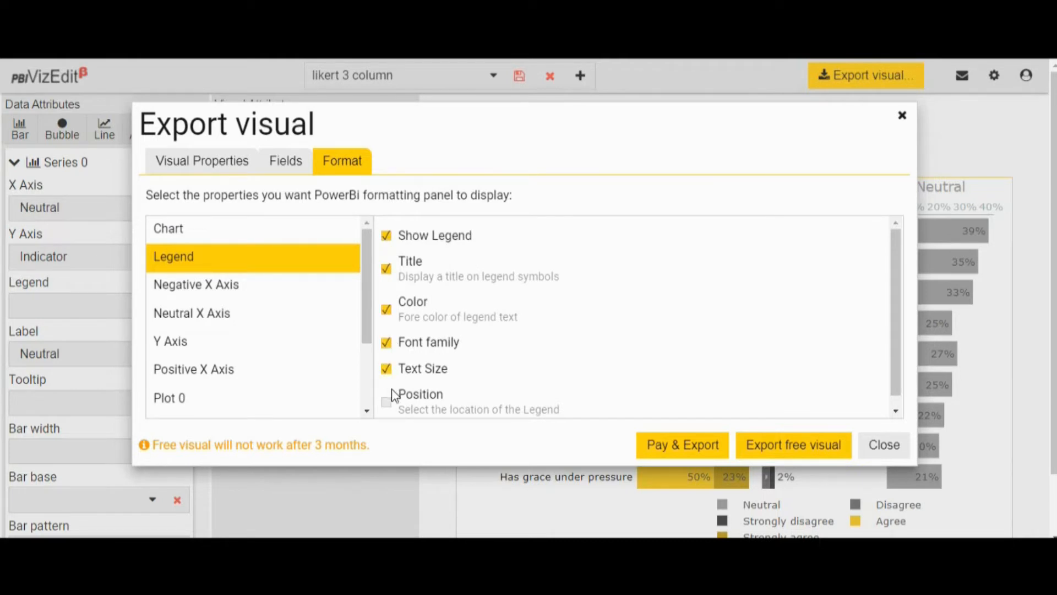
pyautogui.scroll(-1, 420, 392)
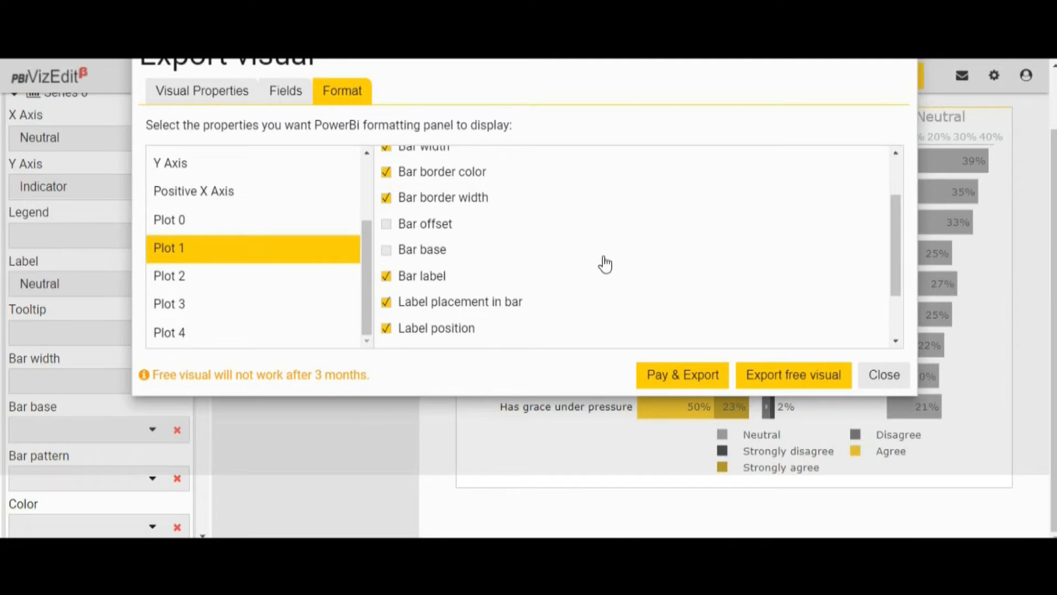
# - Export the configured Likert 3 column chart as a free visual, keeping Label placement in bar enabled for Plot 1
pyautogui.click(395, 302)
pyautogui.click(387, 307)
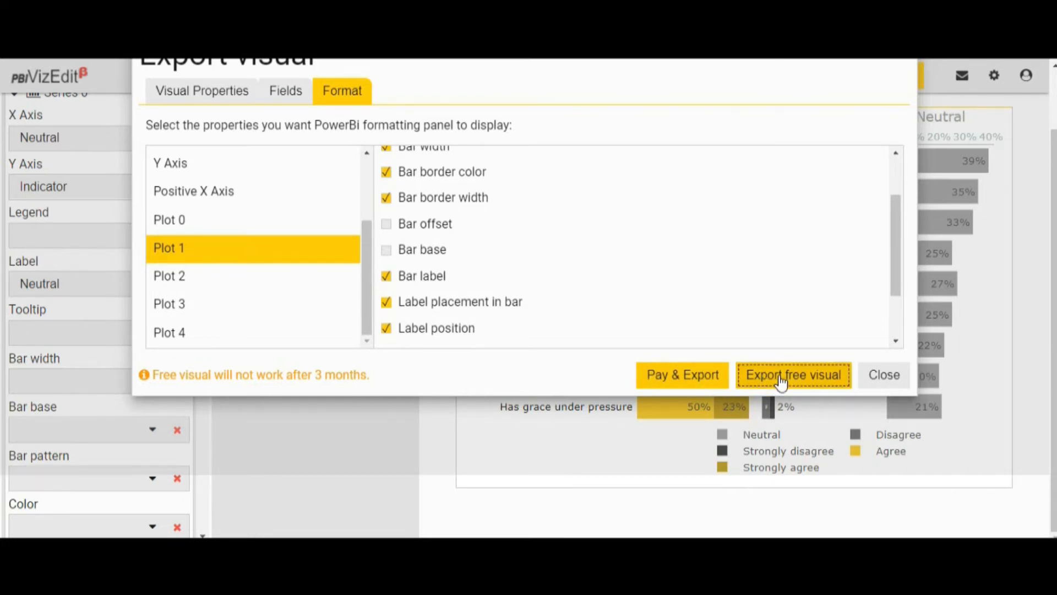
pyautogui.click(762, 378)
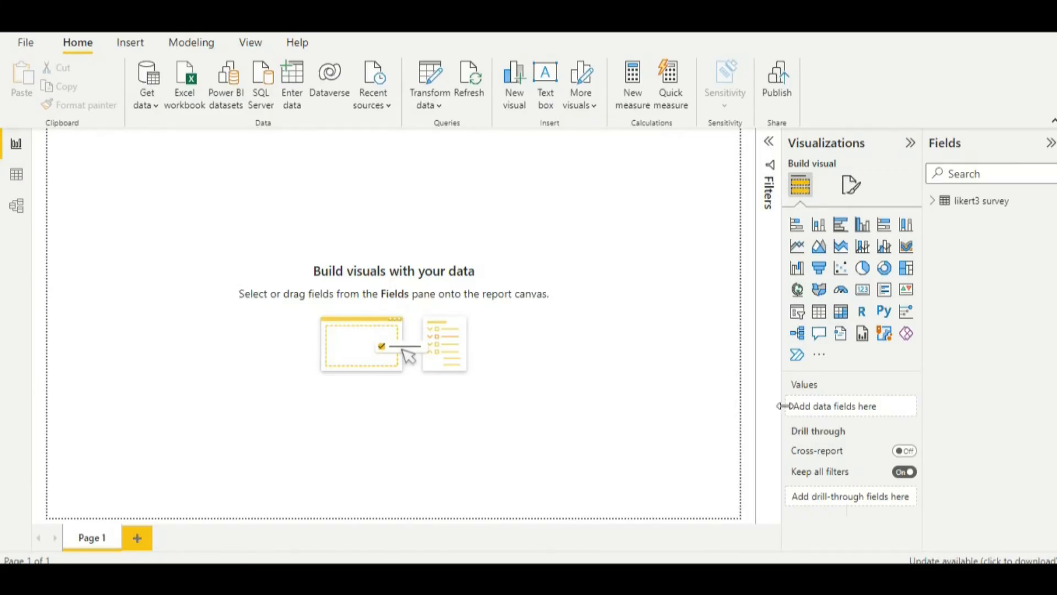
# - In Power BI Desktop, import the newest threecolumnlikert .pbiviz file from the Downloads folder as a custom visual
pyautogui.click(825, 357)
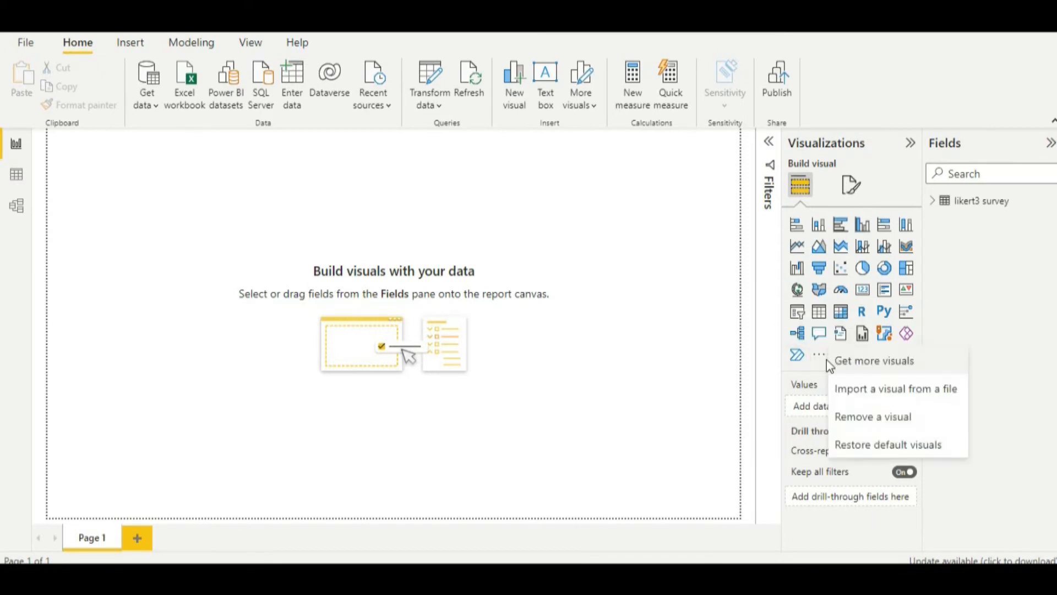
pyautogui.click(854, 394)
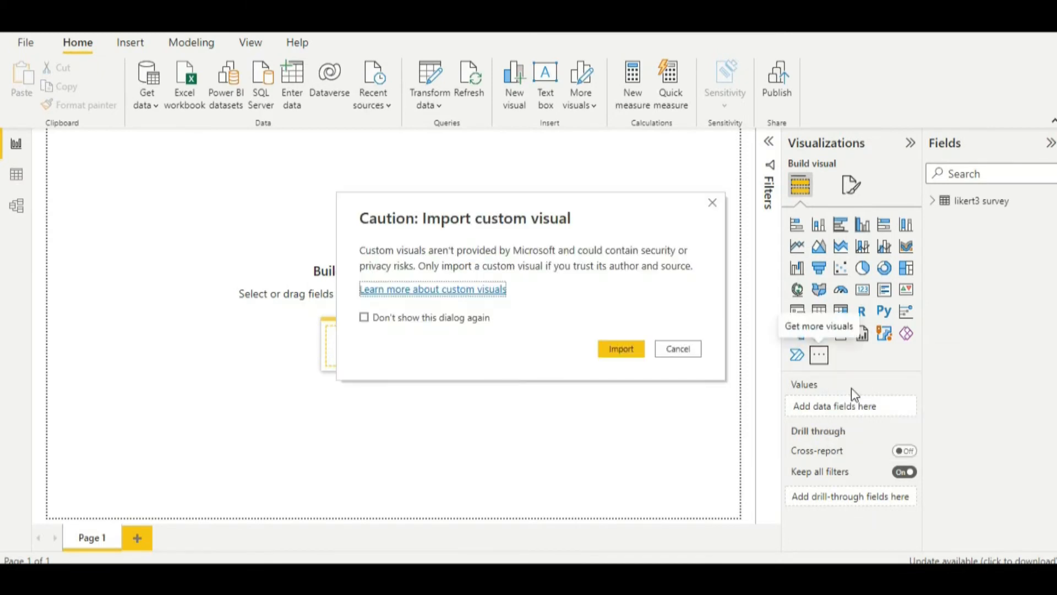
pyautogui.click(629, 351)
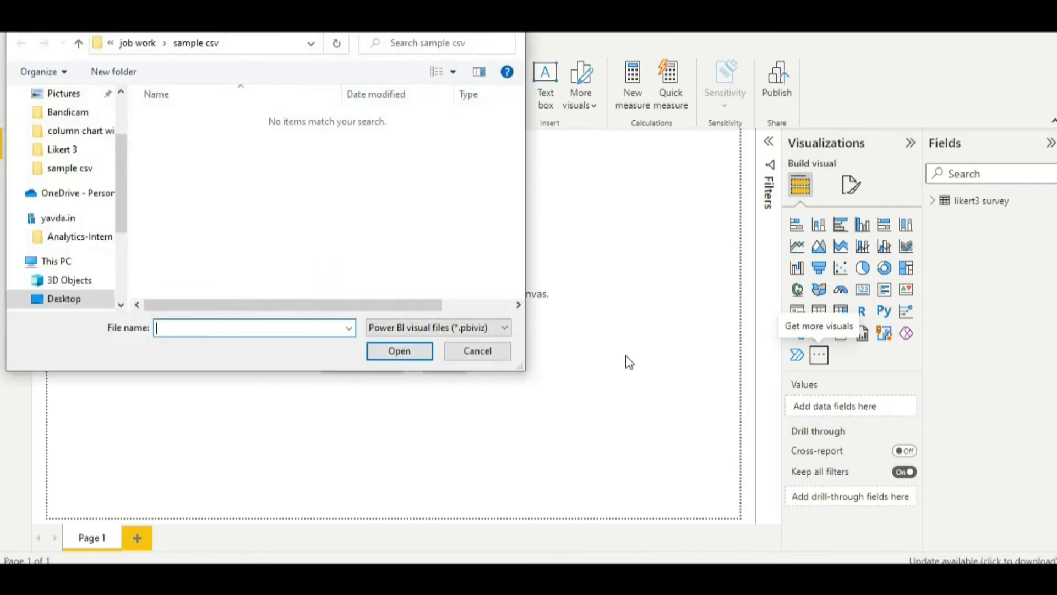
pyautogui.scroll(-1, 71, 281)
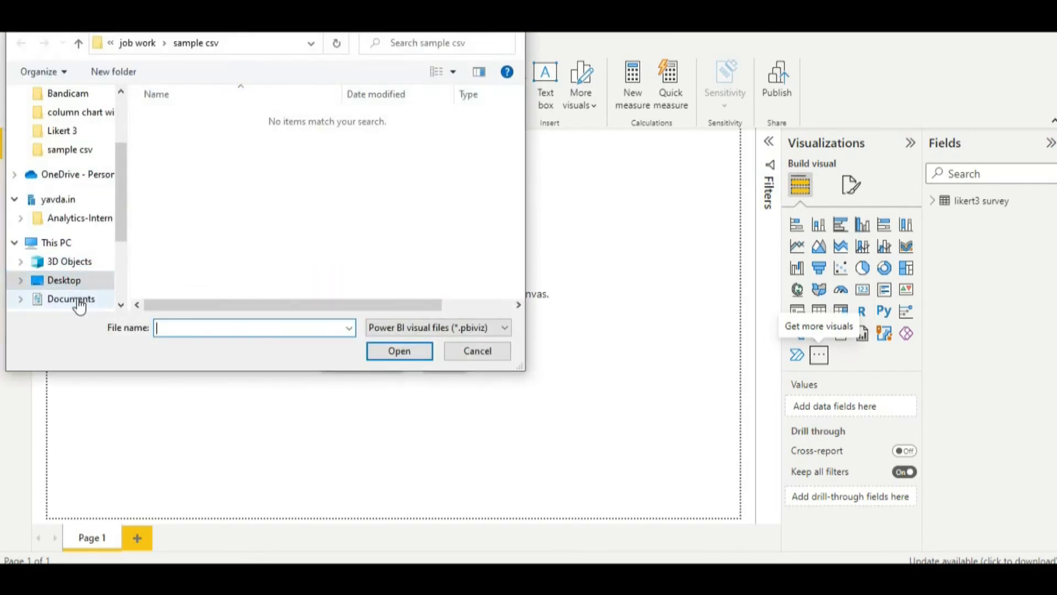
pyautogui.scroll(-2, 79, 298)
pyautogui.click(78, 283)
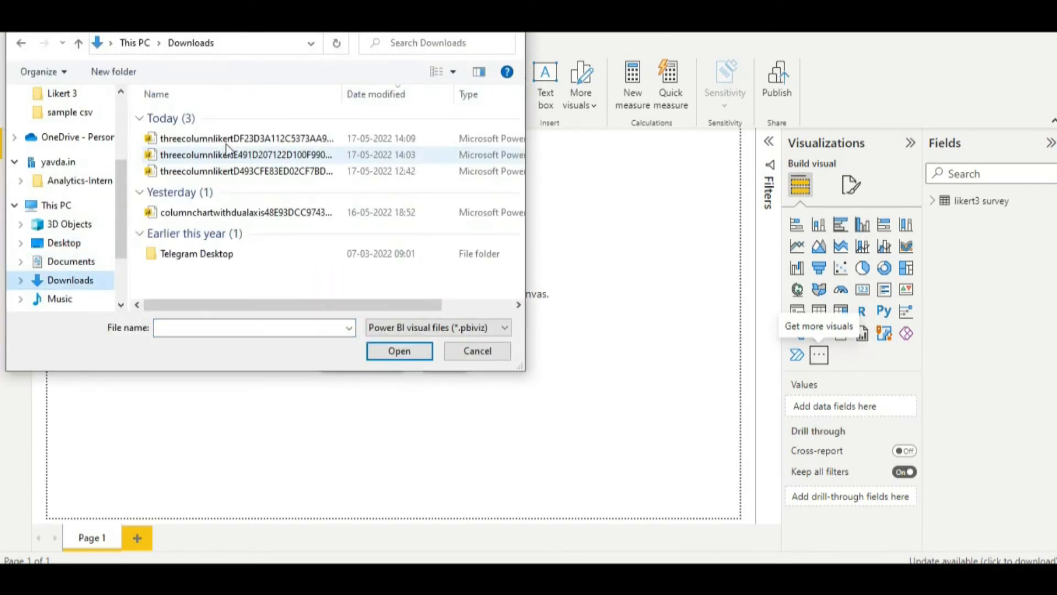
pyautogui.click(225, 142)
pyautogui.click(375, 355)
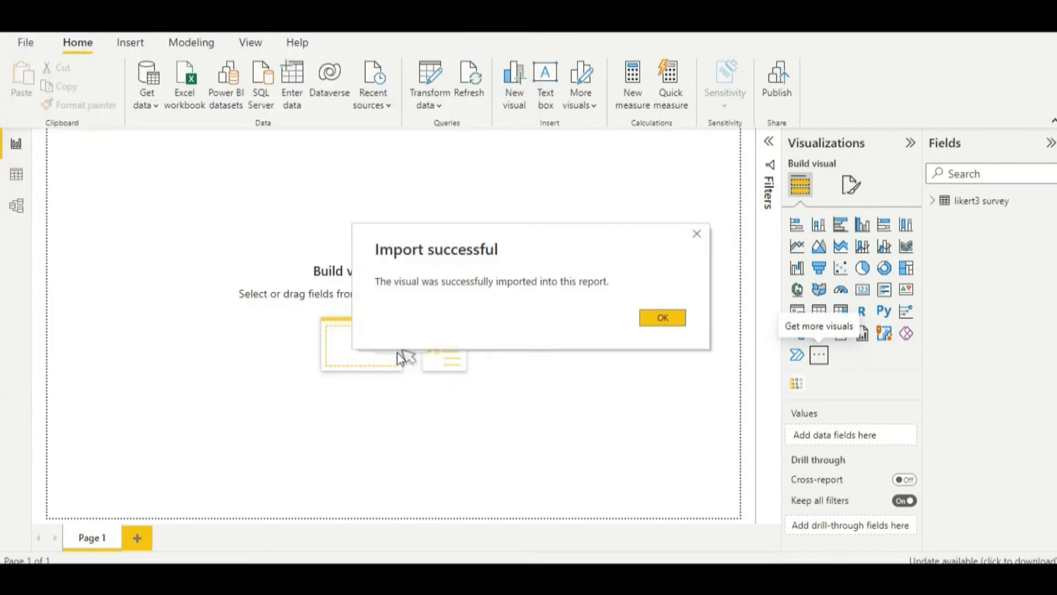
pyautogui.click(658, 329)
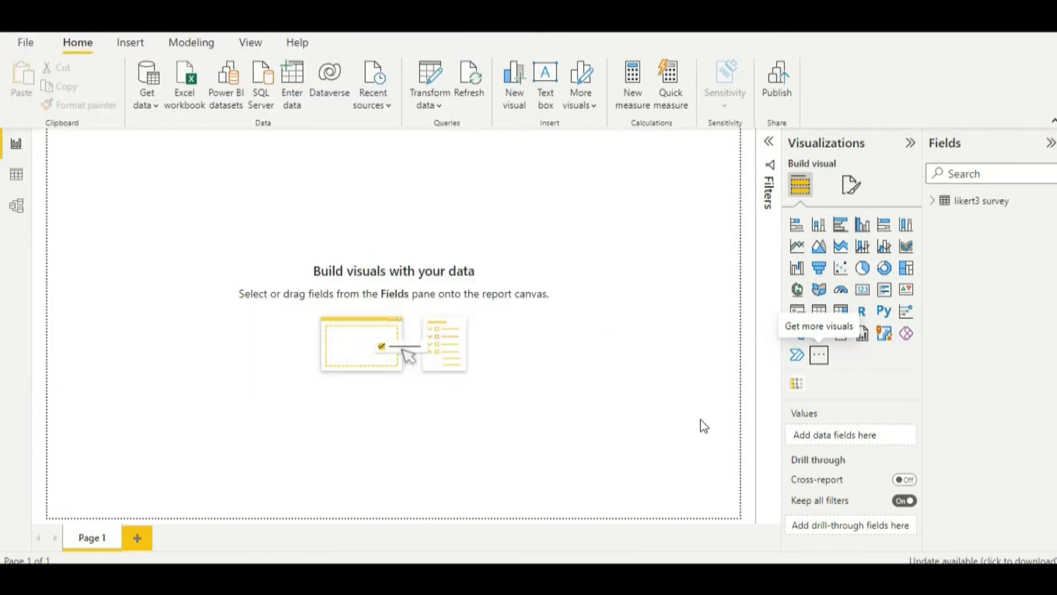
# - Add the imported visual to the report page, enlarged to about 60% of the page width, and collapse the Filters pane
pyautogui.click(796, 387)
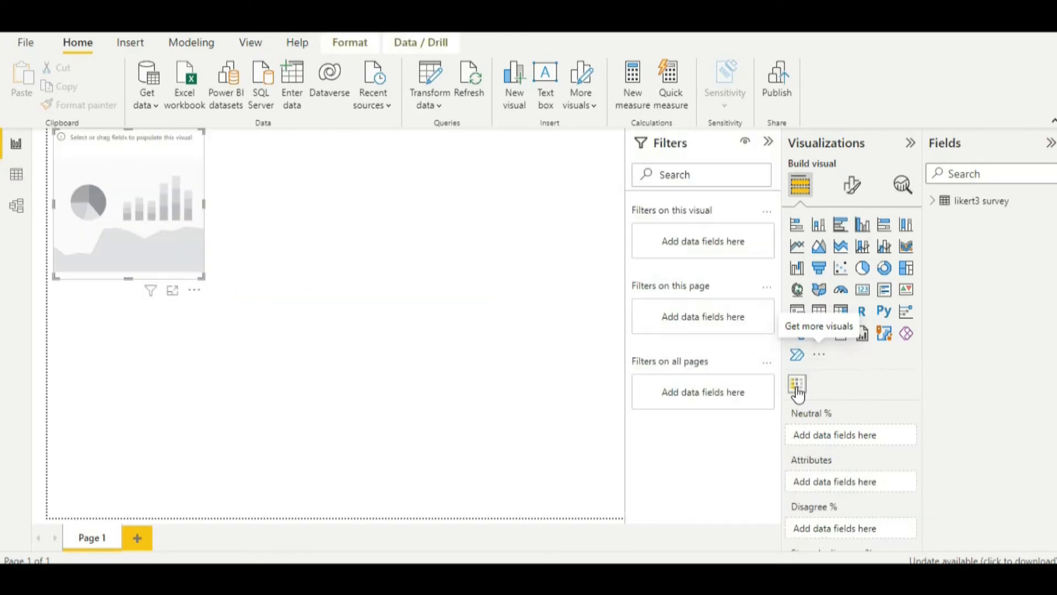
pyautogui.moveTo(164, 254); pyautogui.dragTo(389, 414)
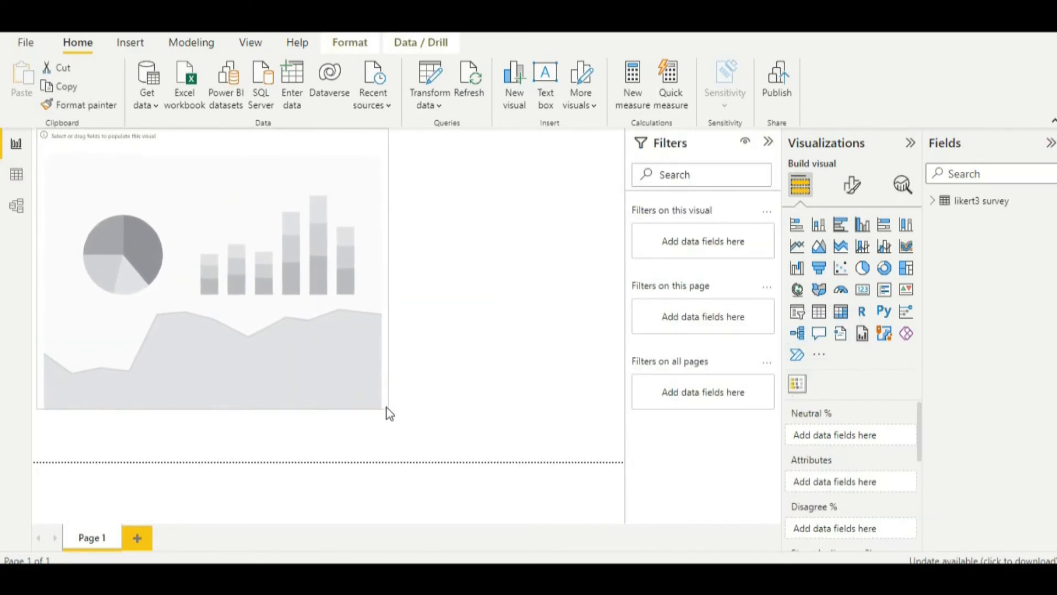
pyautogui.click(431, 364)
pyautogui.click(770, 152)
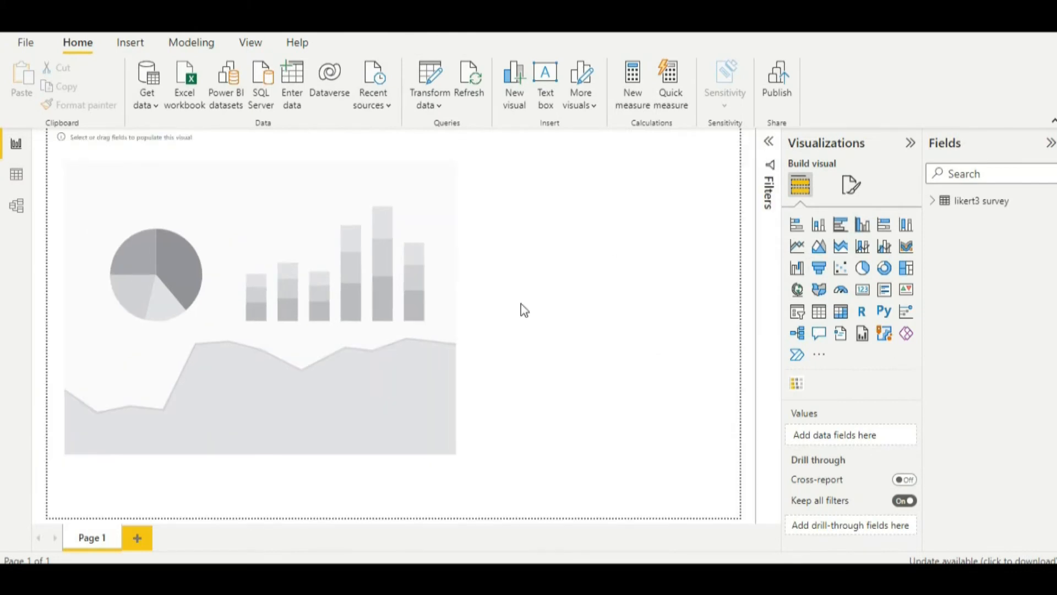
# - Assign the Neutral field to Neutral % and the Indicator field to Attributes of the Likert visual
pyautogui.click(427, 382)
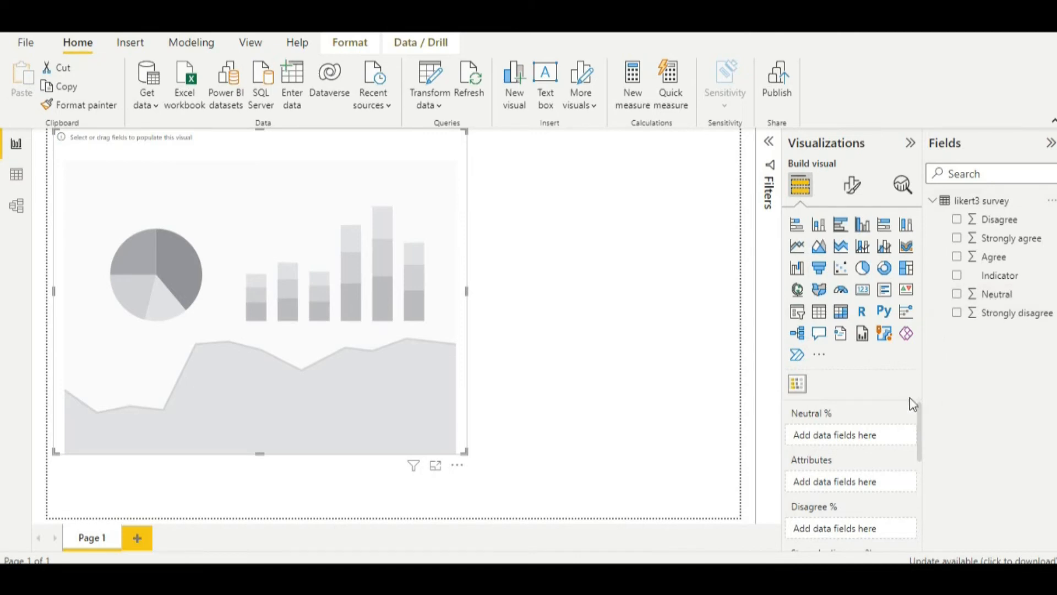
pyautogui.moveTo(969, 296); pyautogui.dragTo(867, 435)
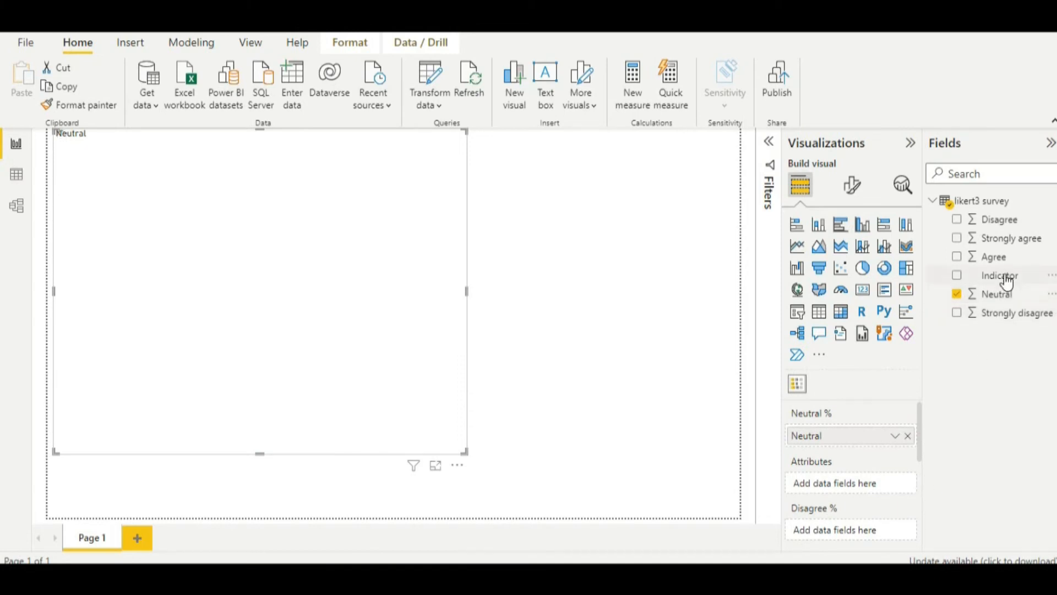
pyautogui.moveTo(1008, 281); pyautogui.dragTo(862, 488)
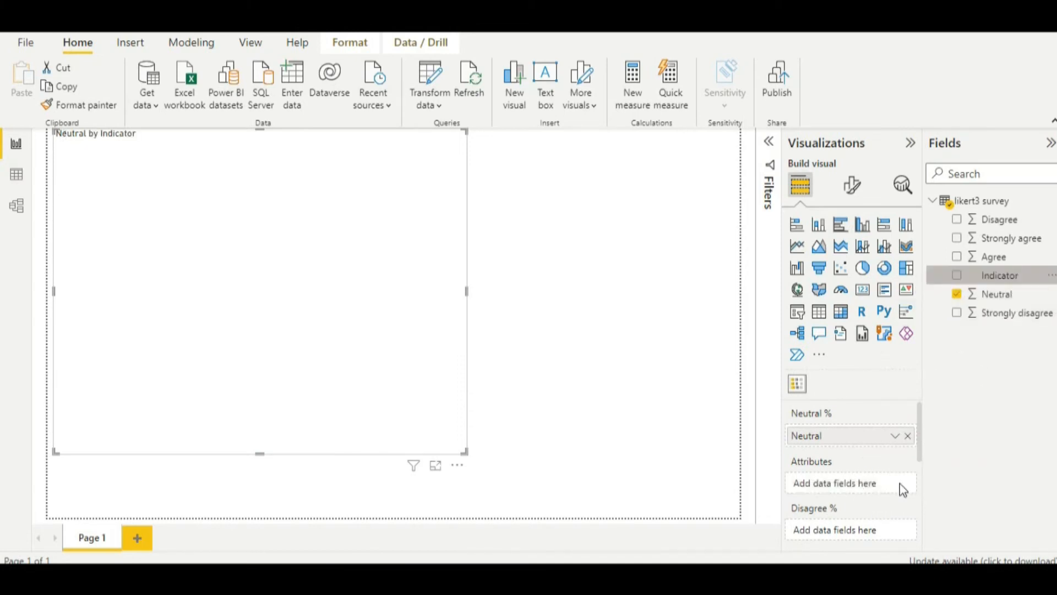
# - Assign the Disagree field to Disagree % and the Strongly disagree field to Strongly disagree %
pyautogui.scroll(-3, 903, 496)
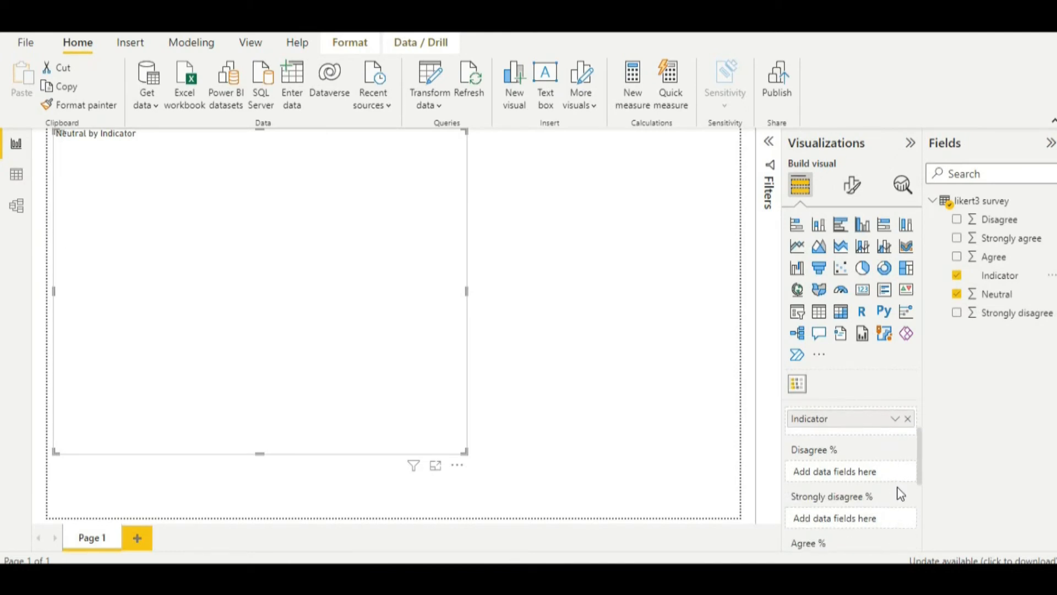
pyautogui.scroll(-1, 899, 472)
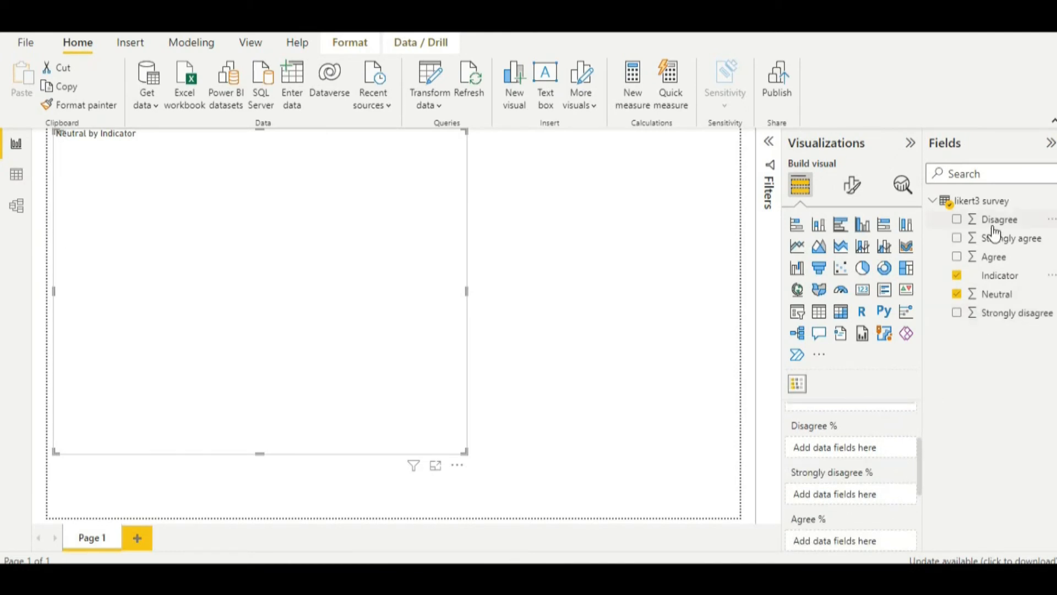
pyautogui.moveTo(995, 222); pyautogui.dragTo(851, 448)
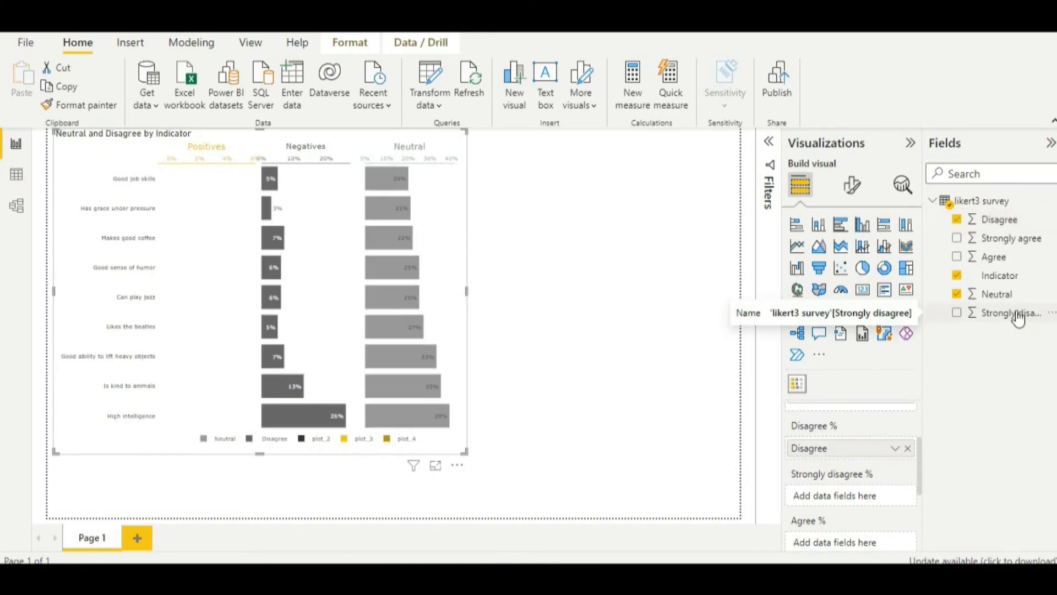
pyautogui.moveTo(1018, 318); pyautogui.dragTo(852, 496)
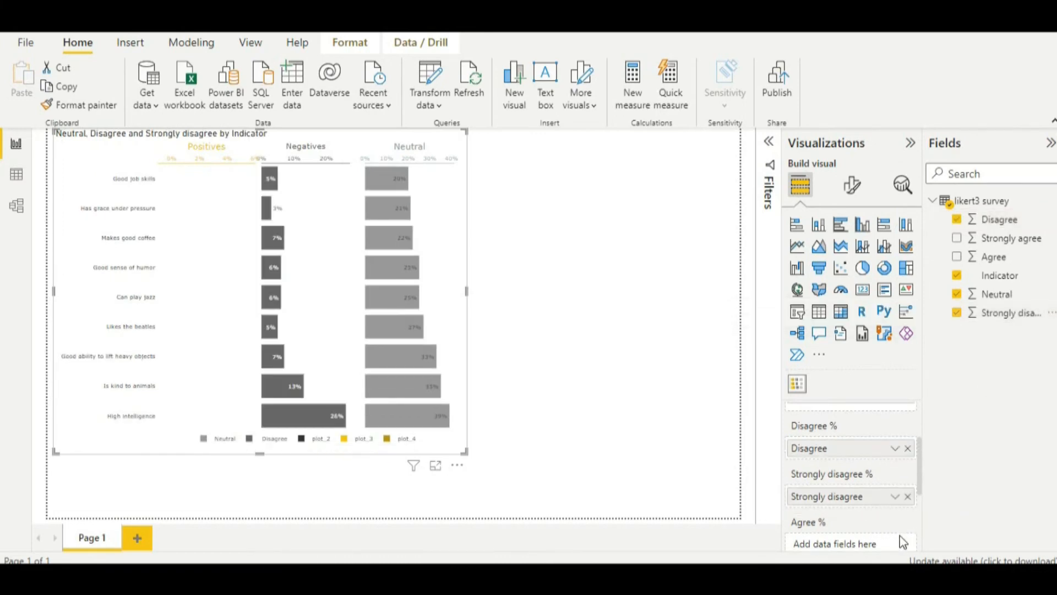
# - Assign the Agree field to Agree % and the Strongly agree field to Strongly agree %
pyautogui.scroll(-1, 902, 525)
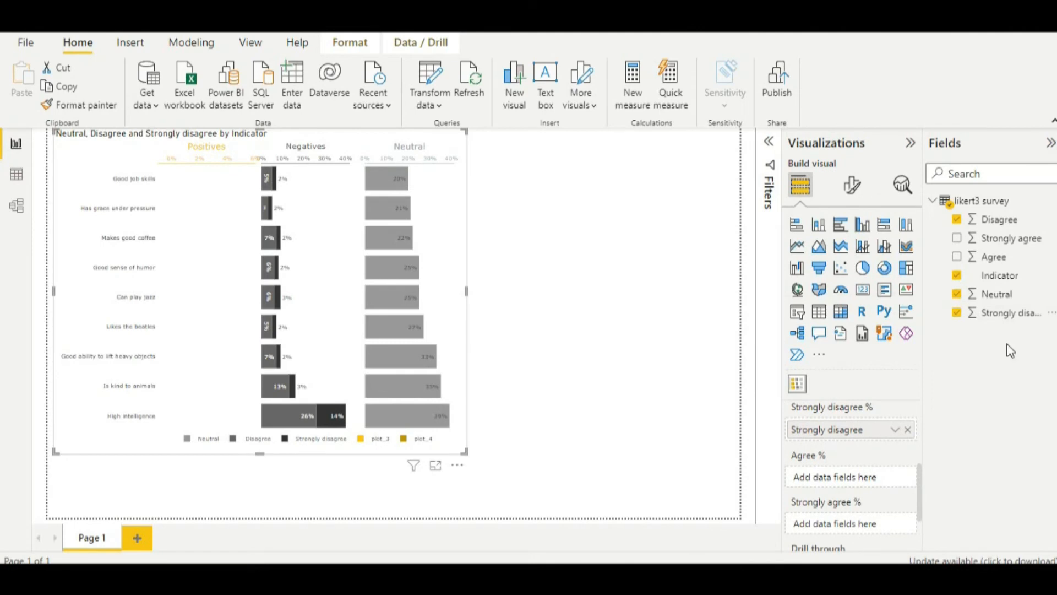
pyautogui.moveTo(995, 259); pyautogui.dragTo(837, 482)
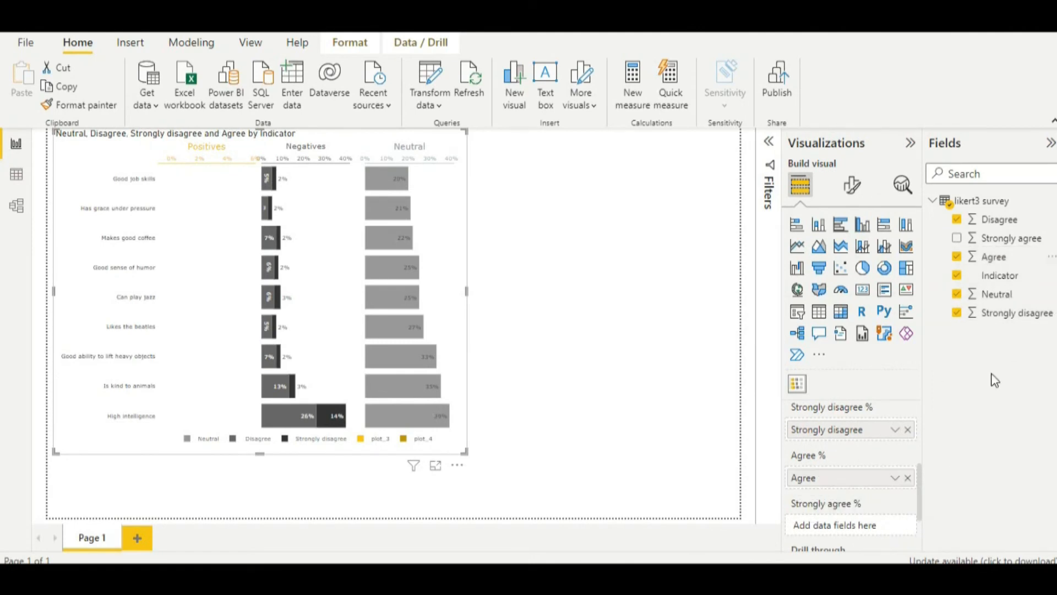
pyautogui.moveTo(993, 238); pyautogui.dragTo(861, 484)
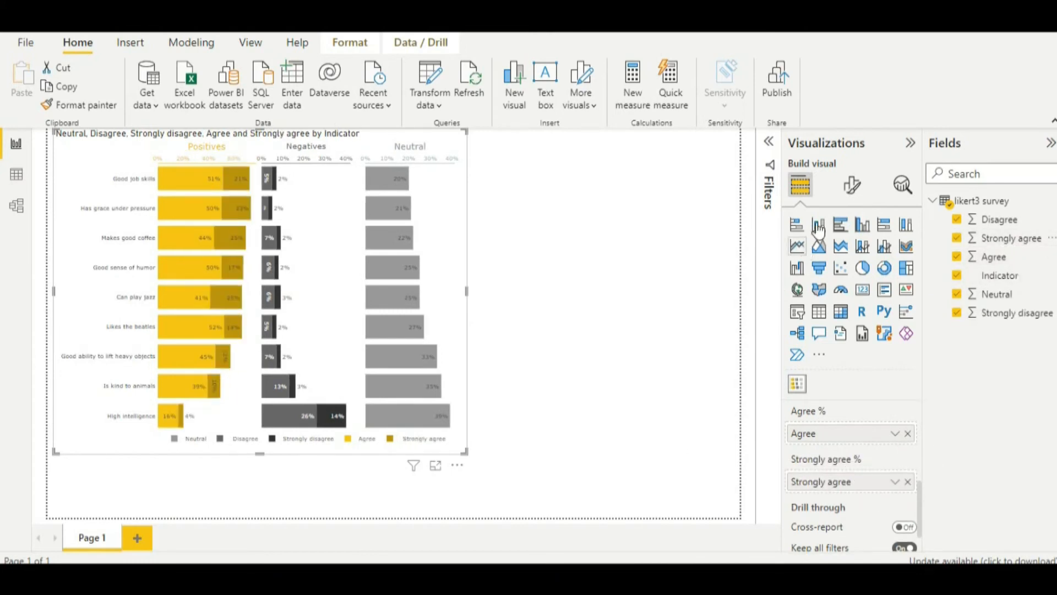
# - Set the Font Size in the visual's Chart formatting to 11 pt
pyautogui.click(848, 188)
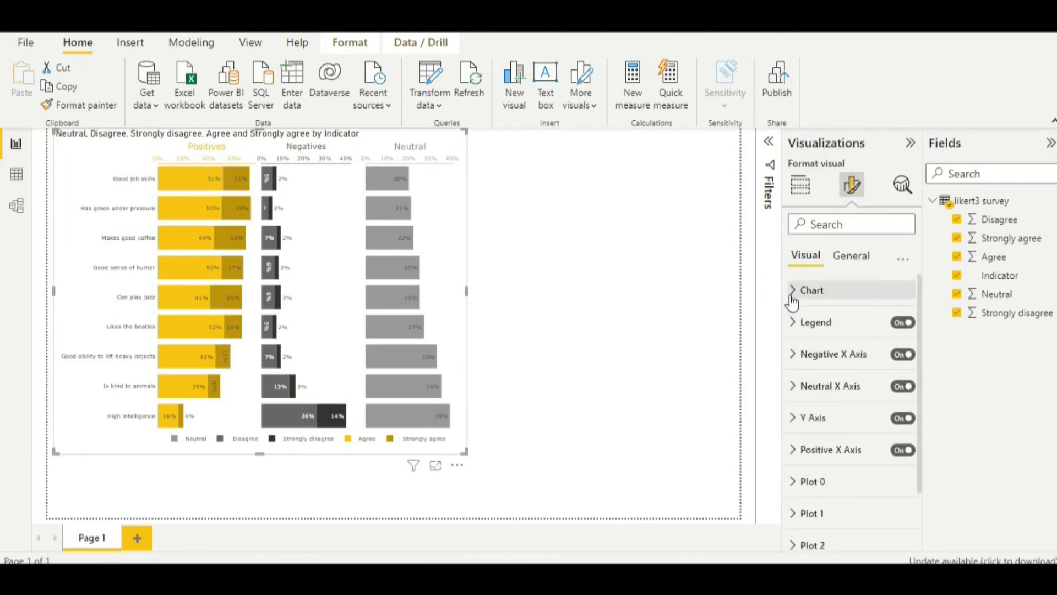
pyautogui.click(794, 292)
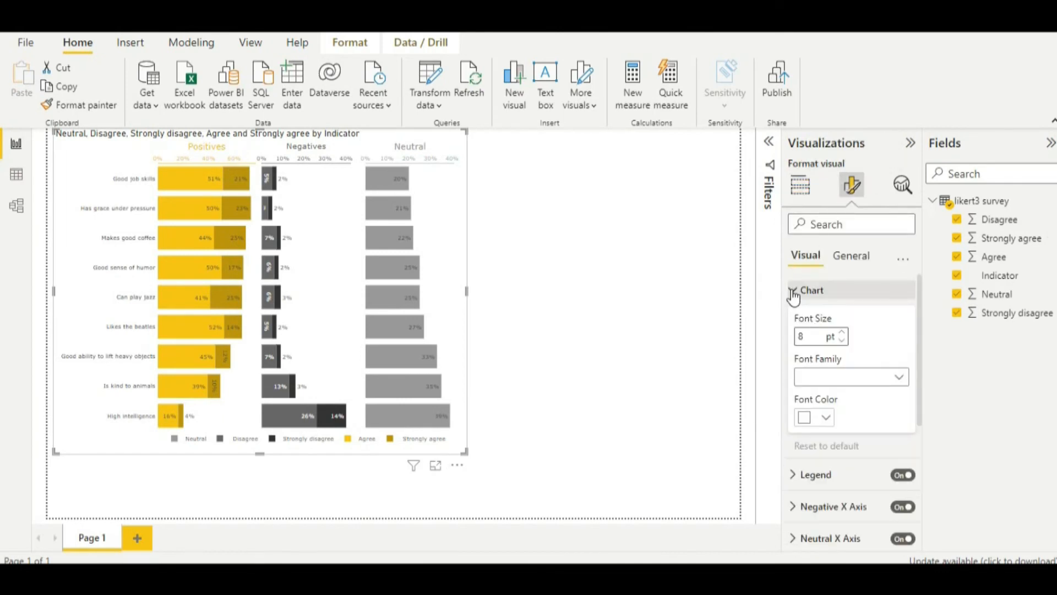
pyautogui.doubleClick(849, 331)
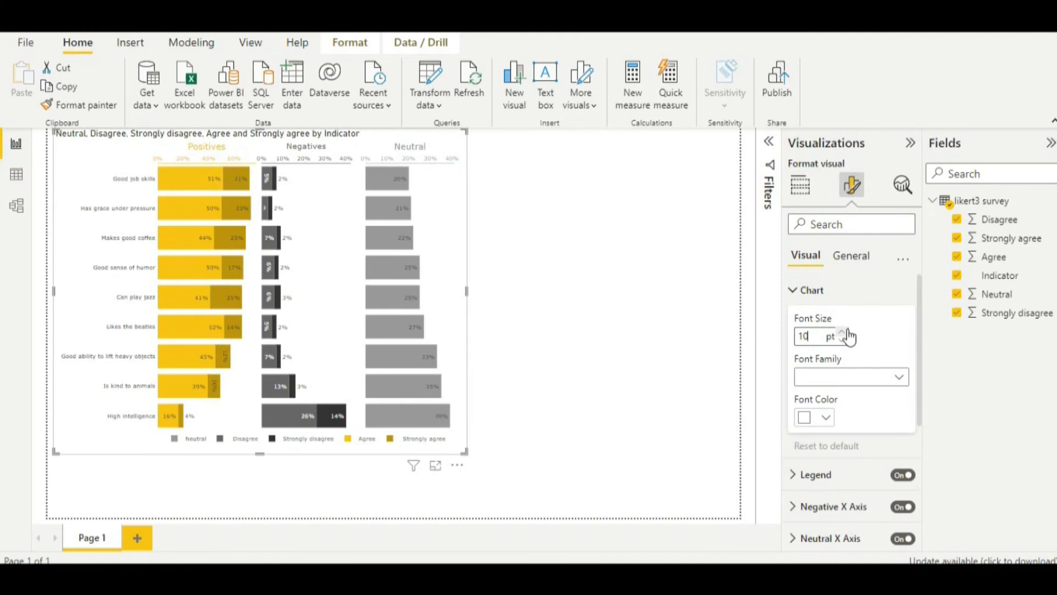
pyautogui.click(847, 331)
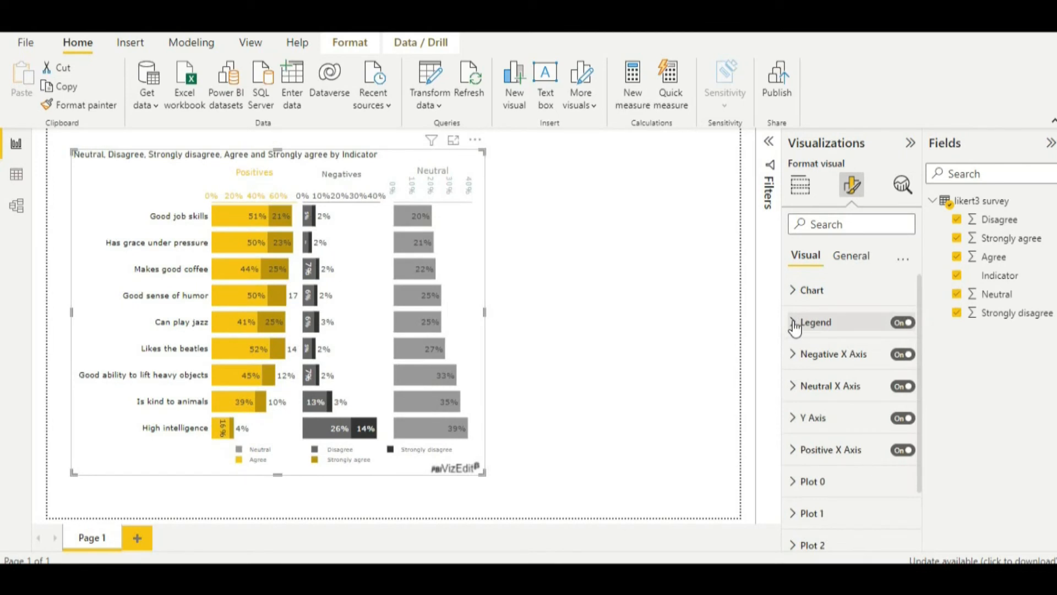
# - Set the Legend's Text Size to 11 pt and enlarge the visual to nearly the full report page
pyautogui.click(795, 325)
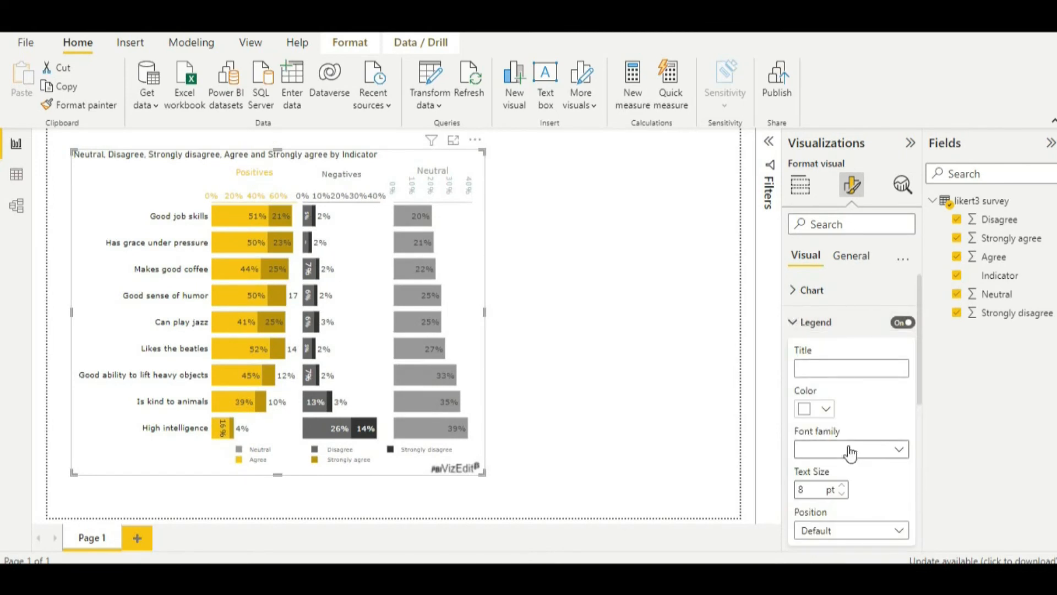
pyautogui.scroll(-3, 850, 433)
pyautogui.click(847, 403)
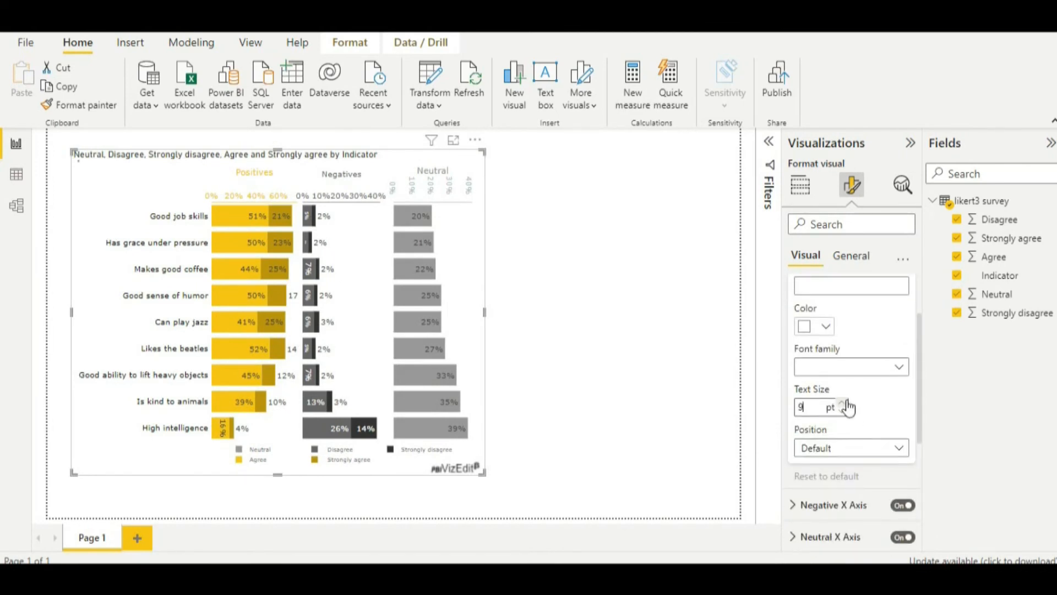
pyautogui.click(846, 403)
pyautogui.click(846, 405)
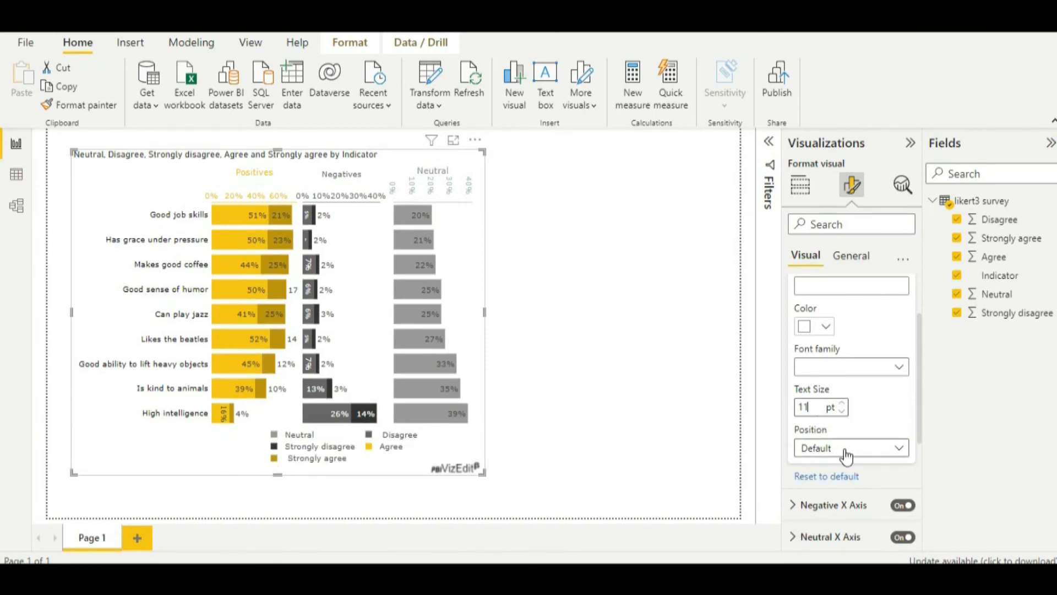
pyautogui.scroll(2, 845, 452)
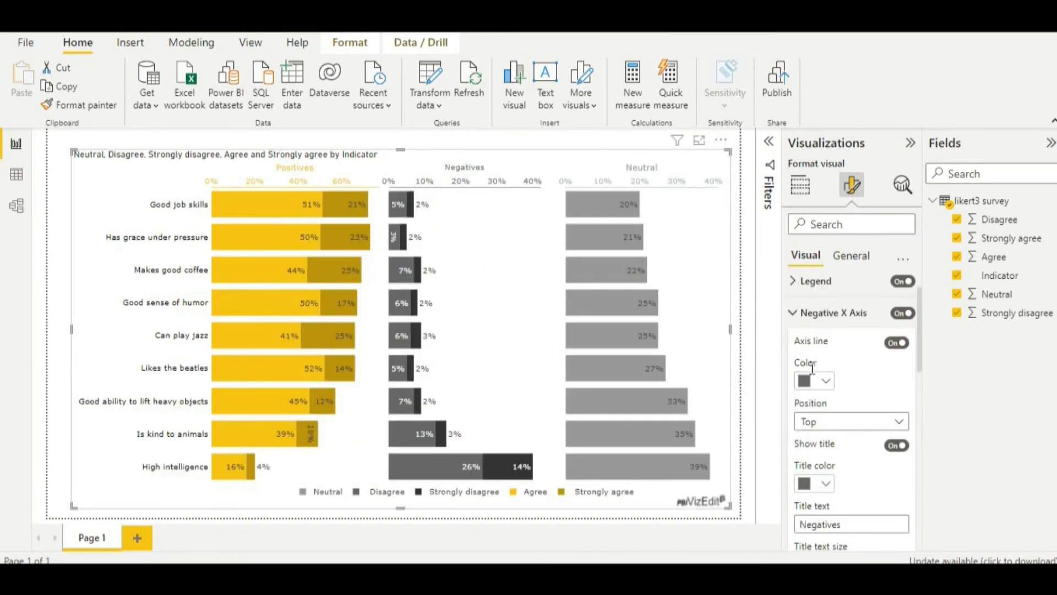
# - Review the Negative X Axis formatting options and increase the title text size of that axis
pyautogui.scroll(-2, 834, 480)
pyautogui.scroll(2, 835, 480)
pyautogui.scroll(-7, 836, 487)
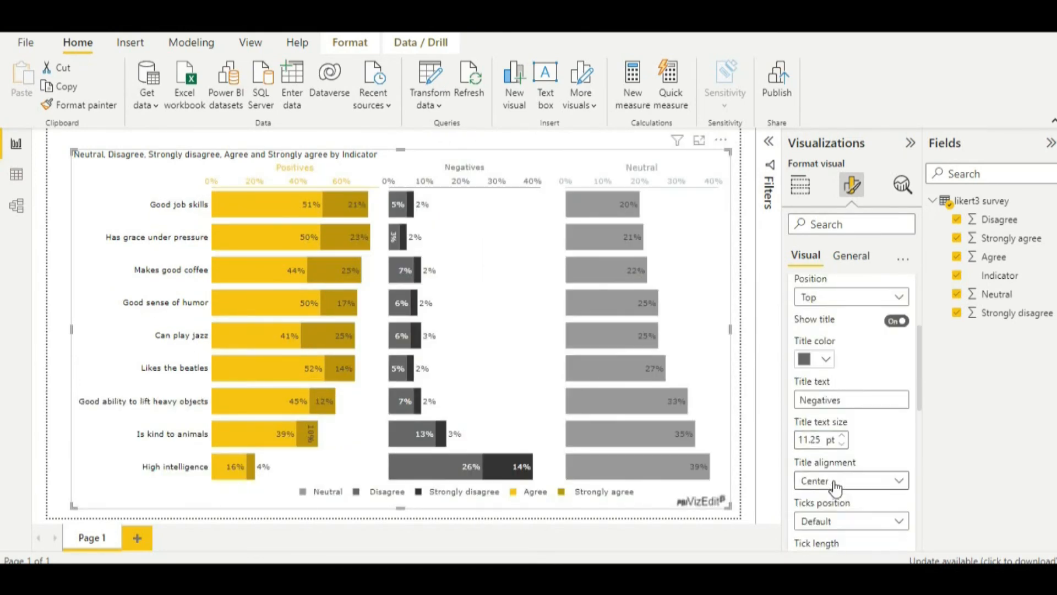
pyautogui.scroll(-2, 835, 481)
pyautogui.scroll(5, 836, 484)
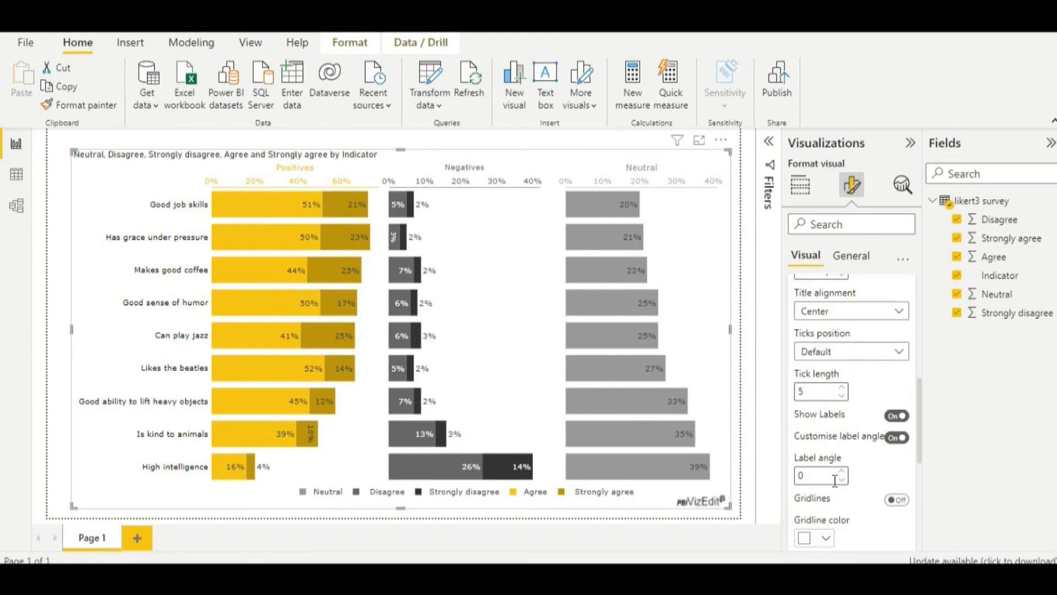
pyautogui.scroll(2, 834, 481)
pyautogui.click(845, 476)
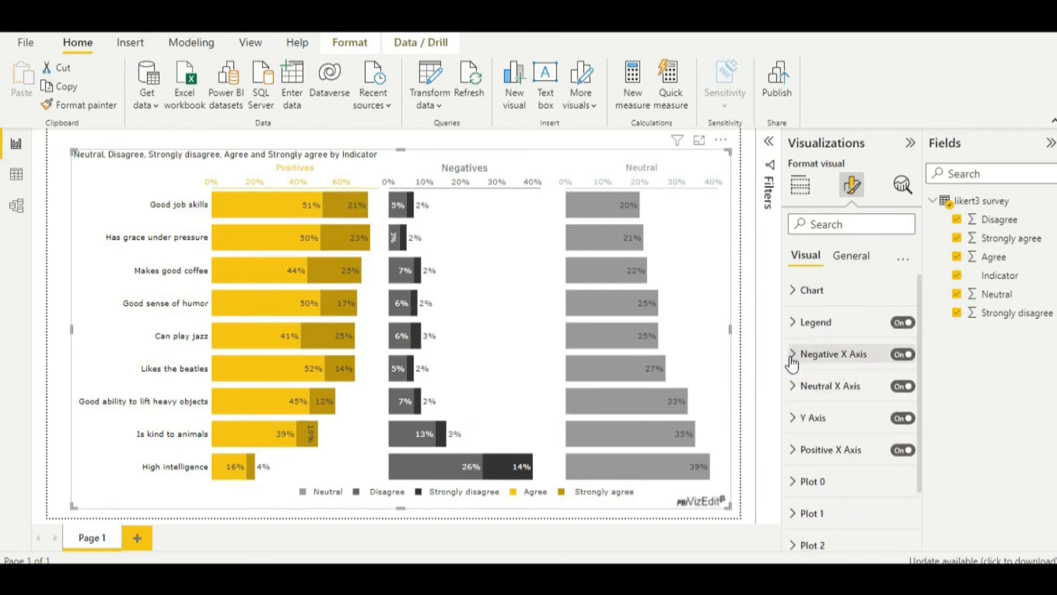
# - Set the Neutral X Axis title text size to 16 pt and close that group of settings
pyautogui.click(792, 387)
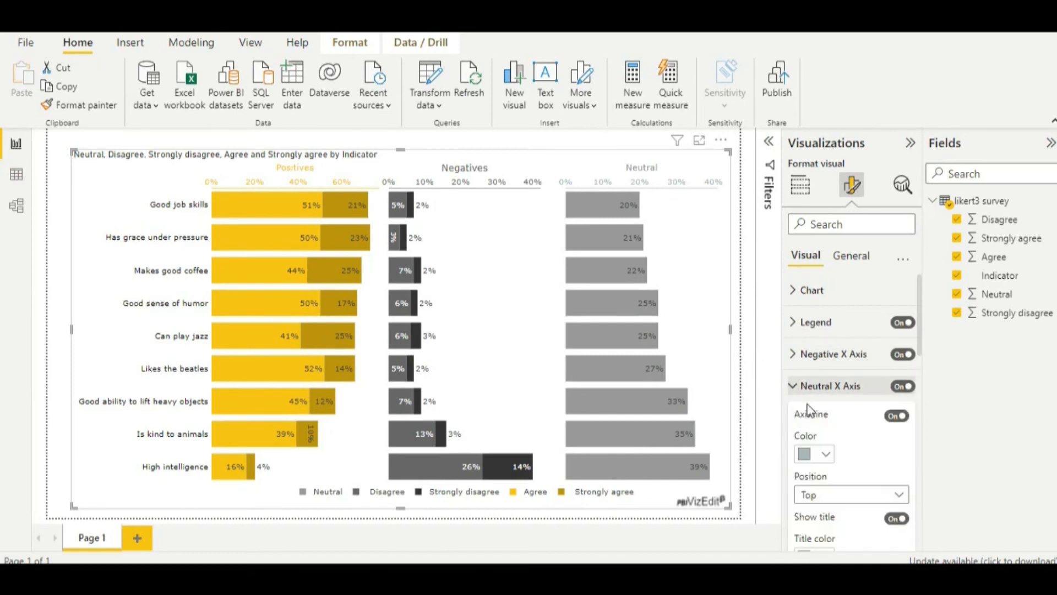
pyautogui.scroll(-3, 842, 500)
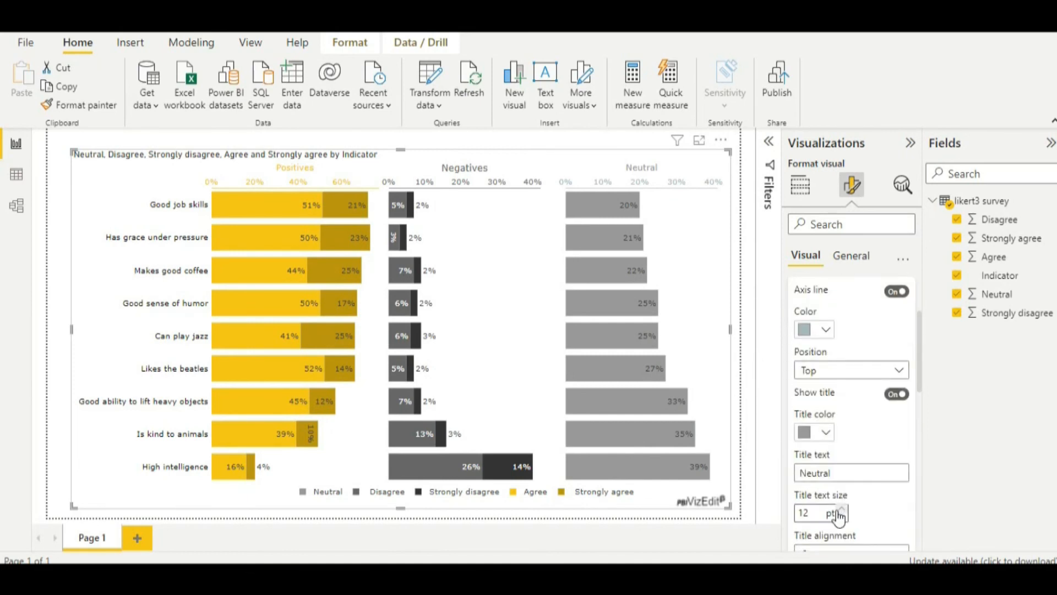
pyautogui.click(843, 511)
pyautogui.click(842, 510)
pyautogui.click(842, 510)
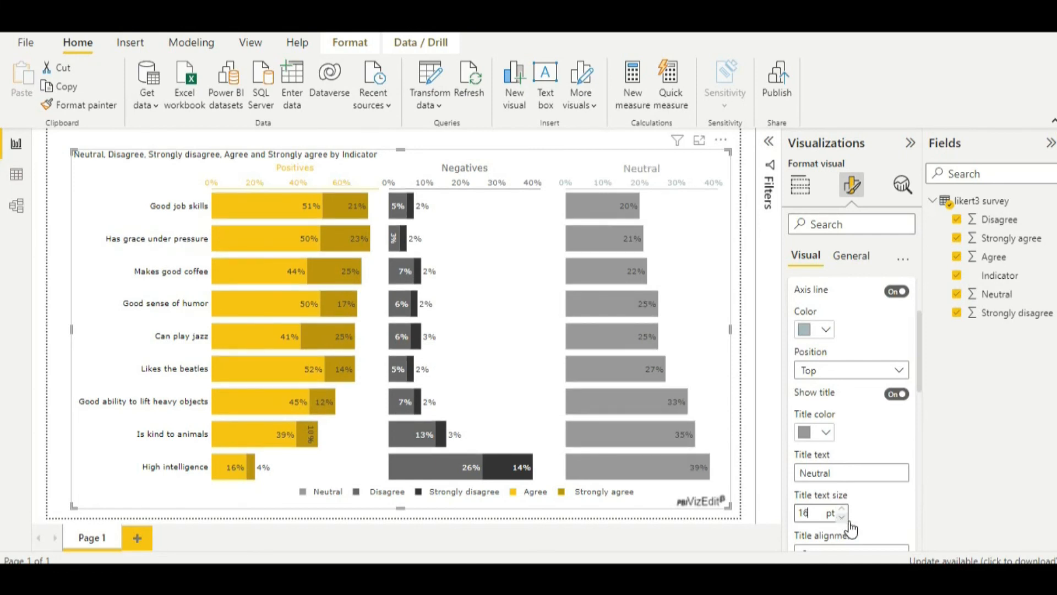
pyautogui.scroll(3, 820, 457)
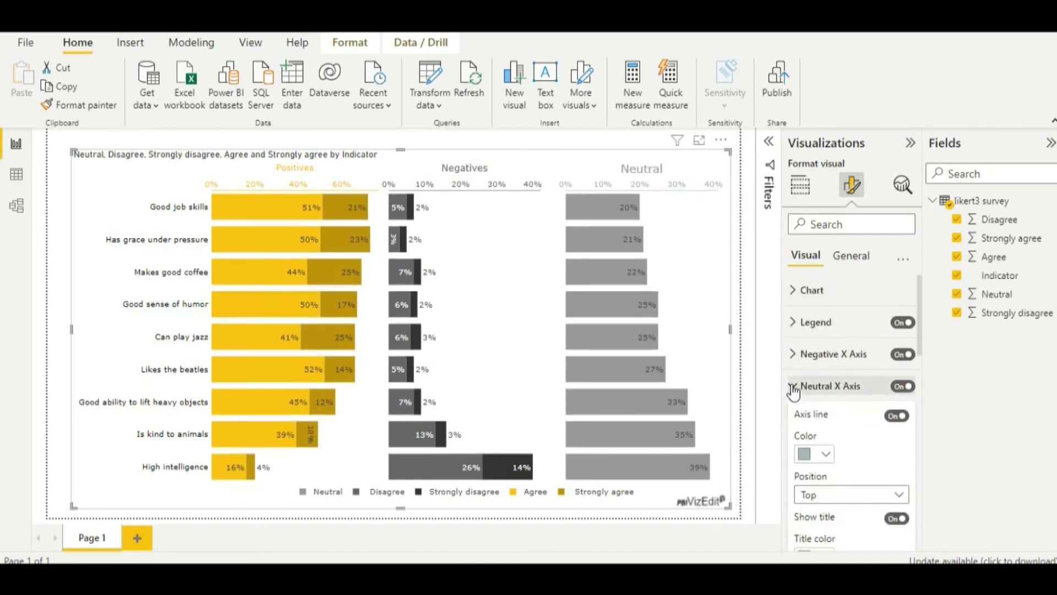
pyautogui.click(795, 388)
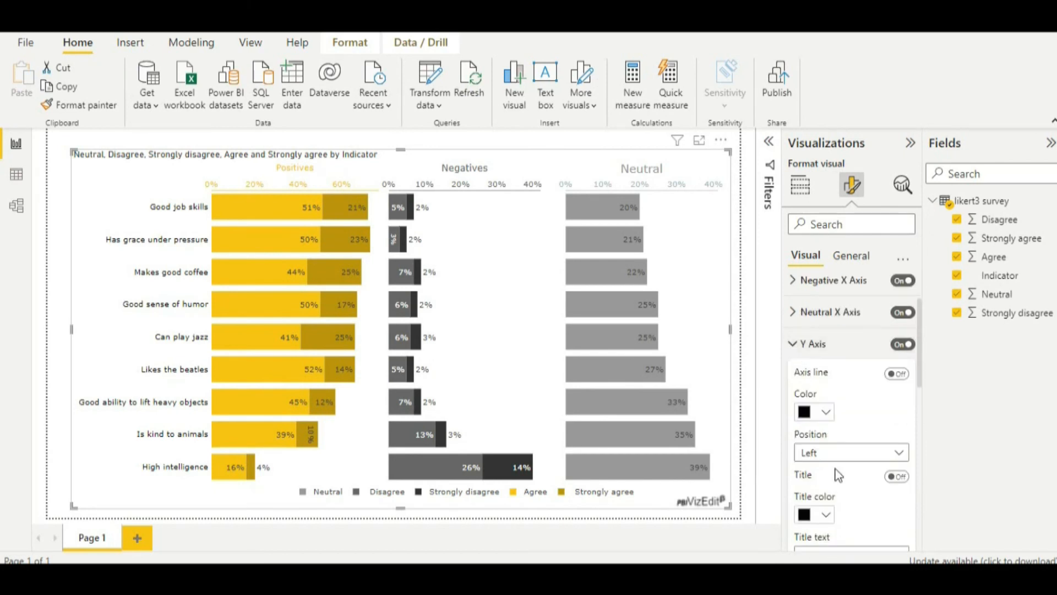
# - Try a larger title text size for the Y Axis
pyautogui.scroll(-5, 834, 468)
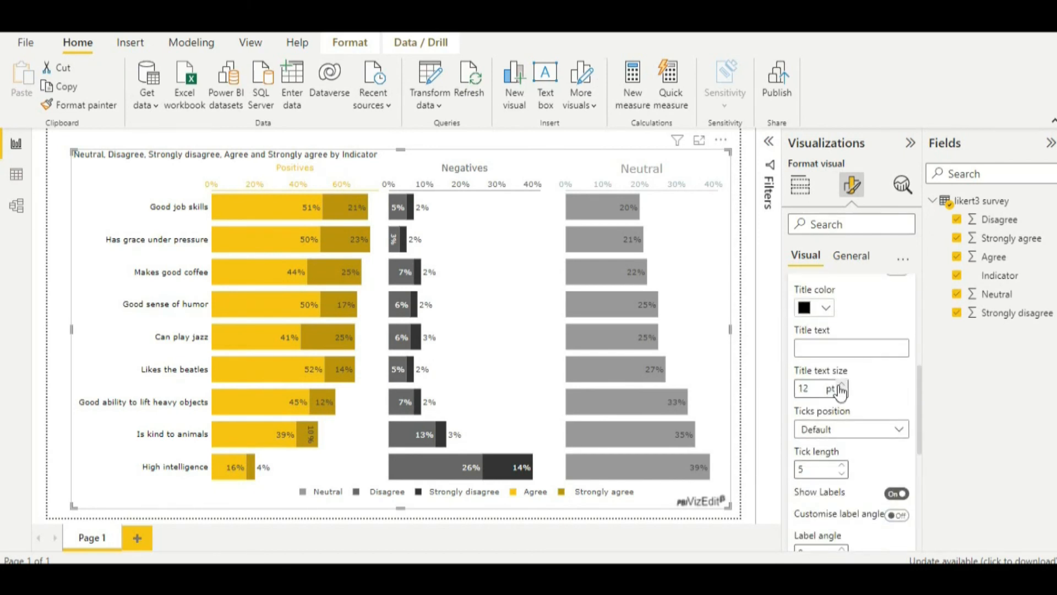
pyautogui.click(841, 385)
pyautogui.click(841, 384)
pyautogui.click(843, 393)
pyautogui.scroll(3, 841, 406)
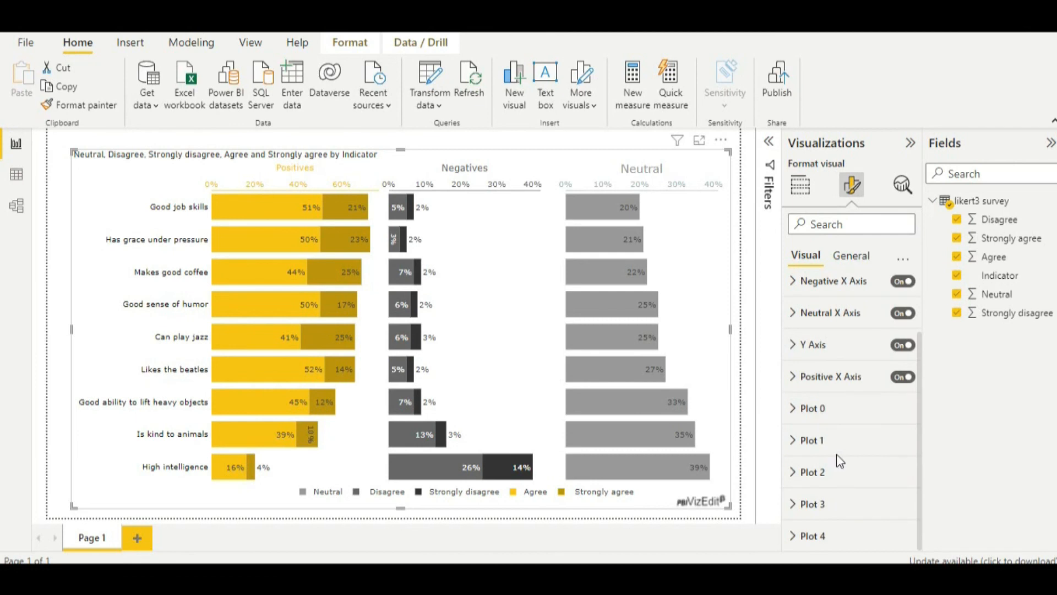
# - Increase the Label Fontsize of Plot 0 and close its formatting options
pyautogui.click(795, 408)
pyautogui.scroll(-10, 873, 463)
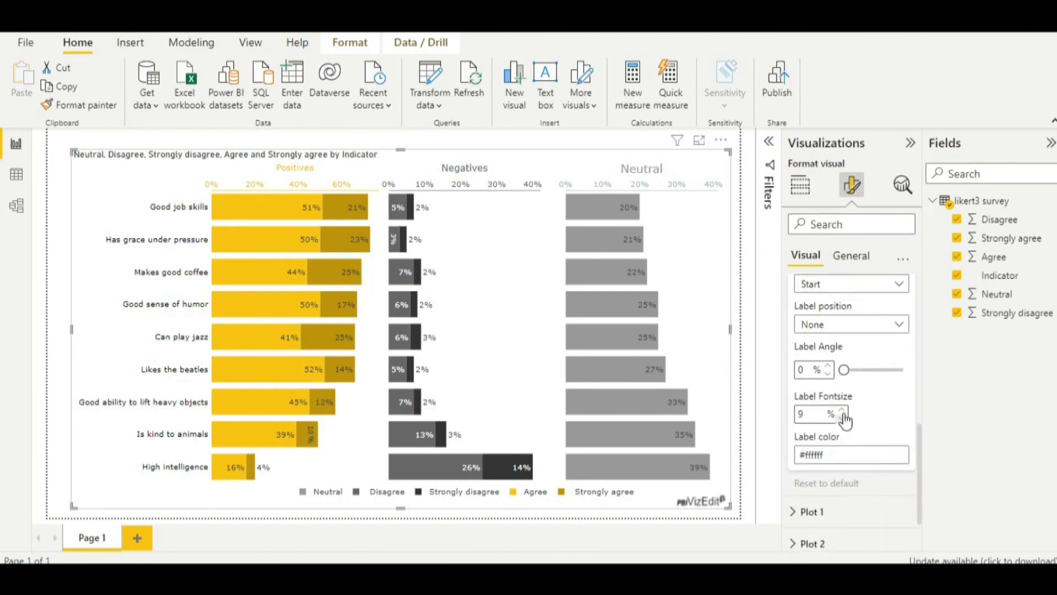
pyautogui.click(842, 410)
pyautogui.click(842, 410)
pyautogui.scroll(5, 836, 413)
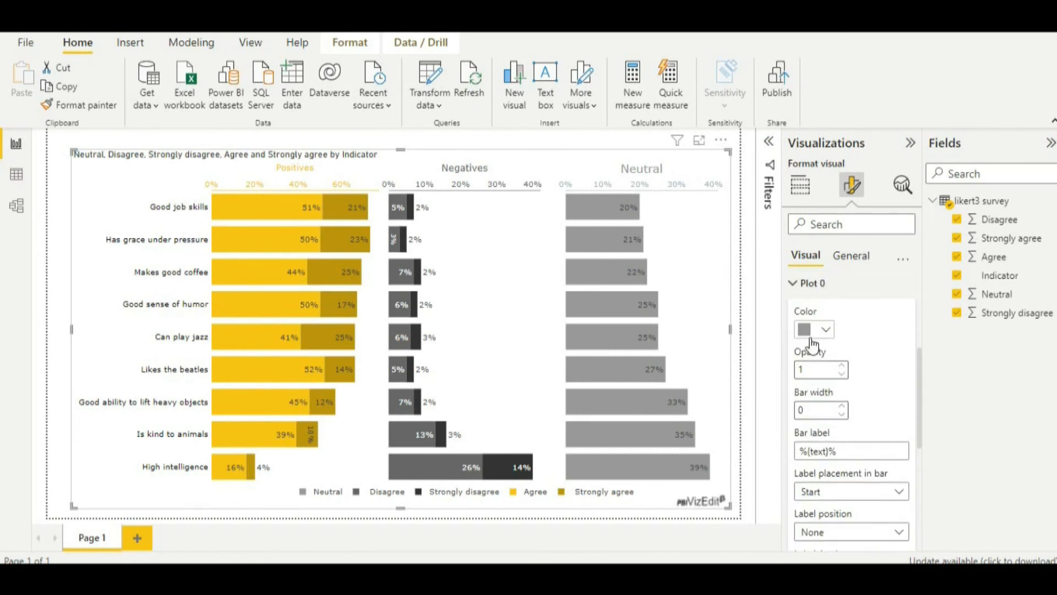
pyautogui.click(793, 283)
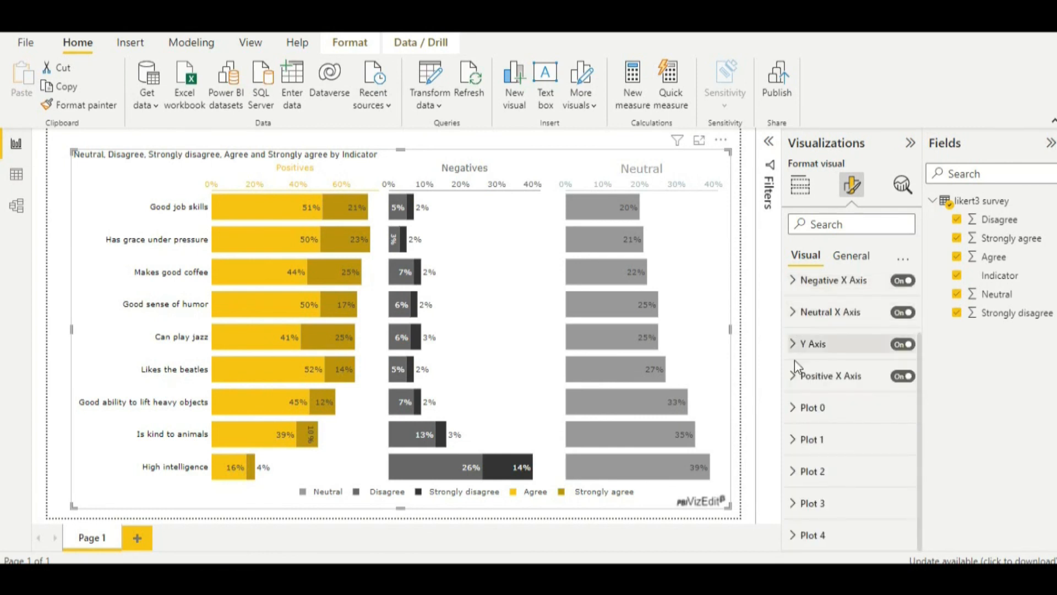
# - Set the Label Fontsize of Plot 1 to 11 % and close its formatting options
pyautogui.click(795, 444)
pyautogui.scroll(-4, 836, 464)
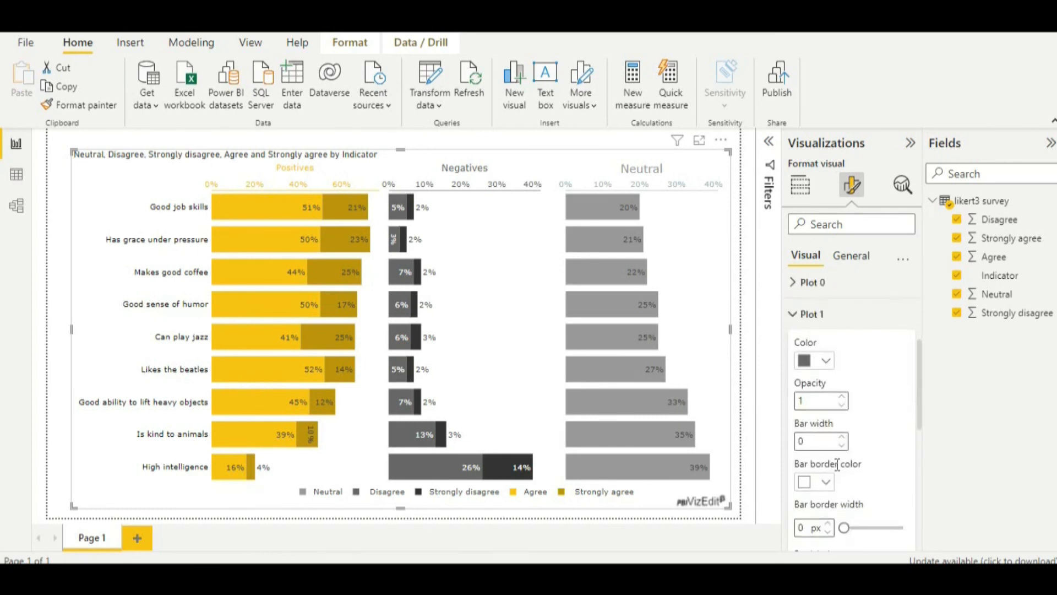
pyautogui.scroll(-8, 837, 464)
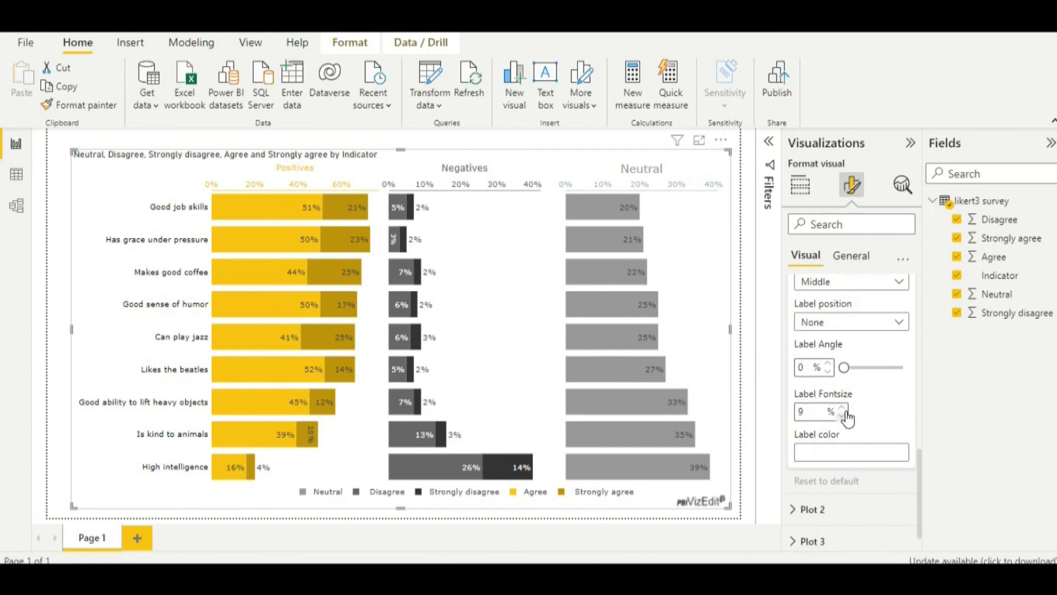
pyautogui.doubleClick(843, 409)
pyautogui.scroll(8, 869, 408)
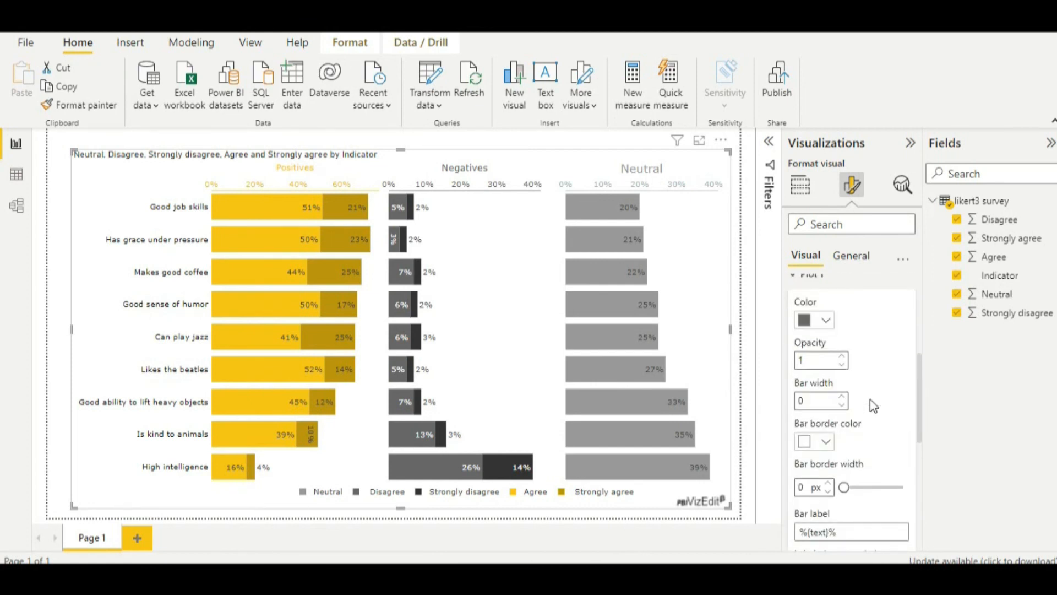
pyautogui.scroll(-8, 871, 401)
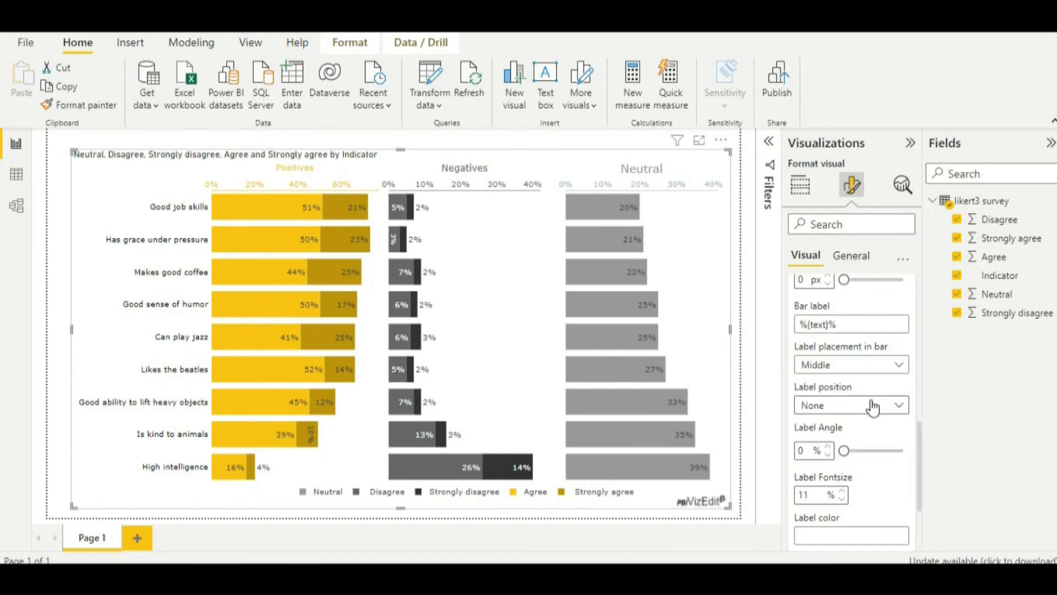
pyautogui.scroll(5, 874, 406)
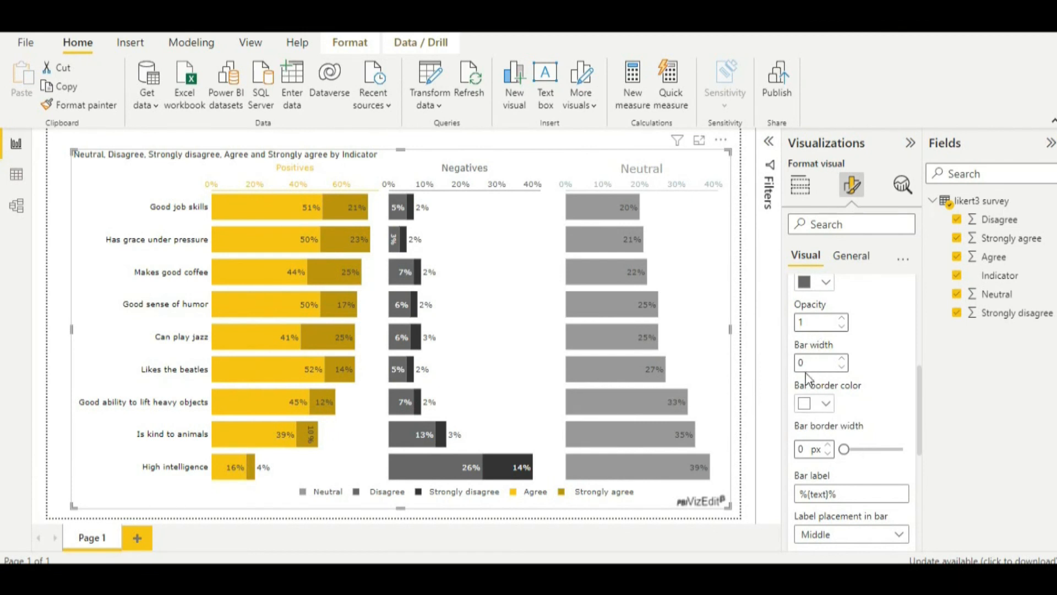
pyautogui.scroll(-4, 872, 489)
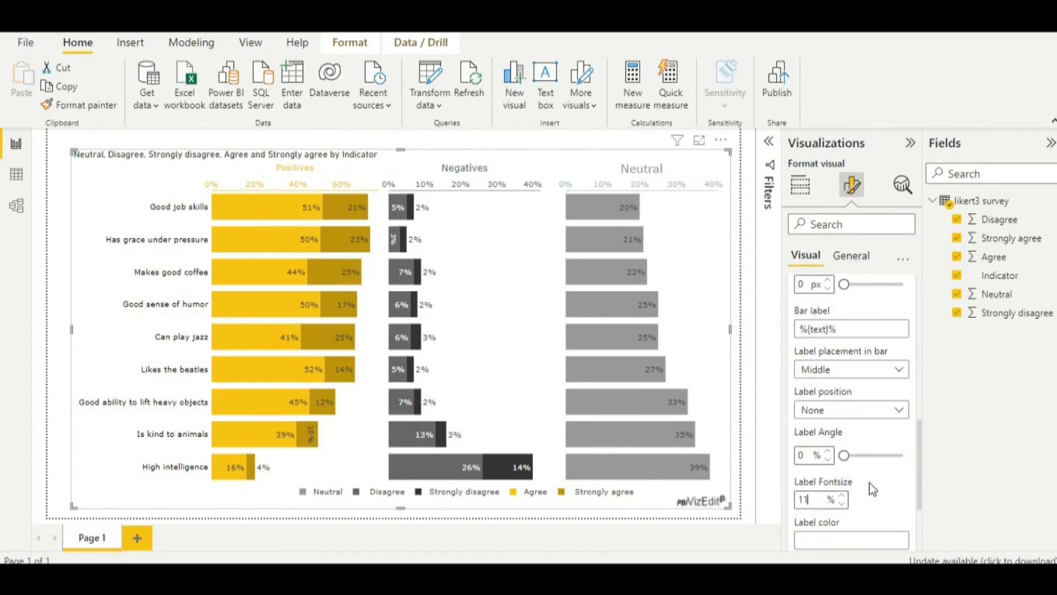
pyautogui.scroll(-2, 872, 489)
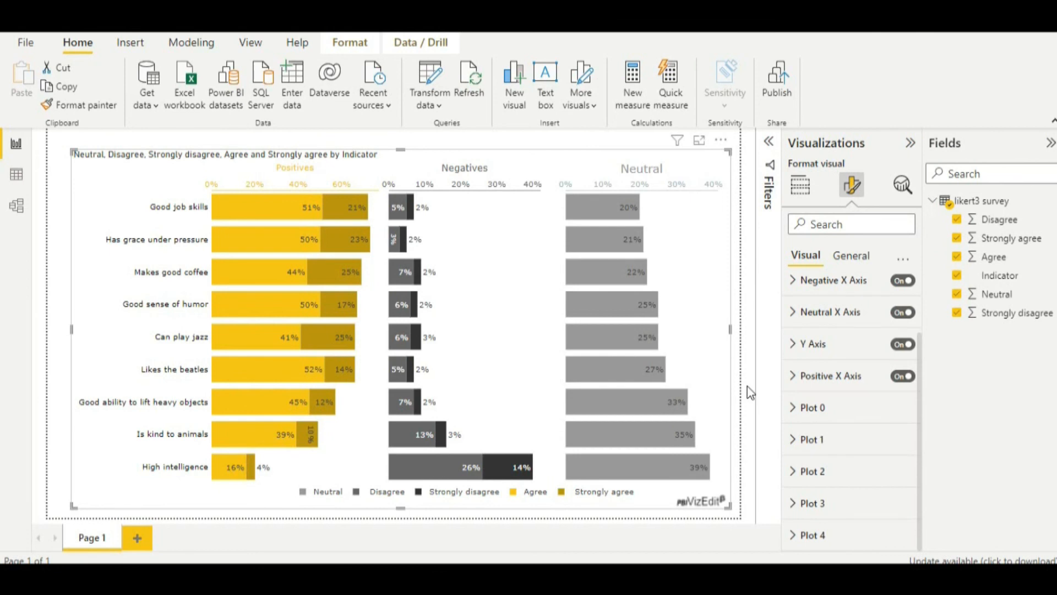